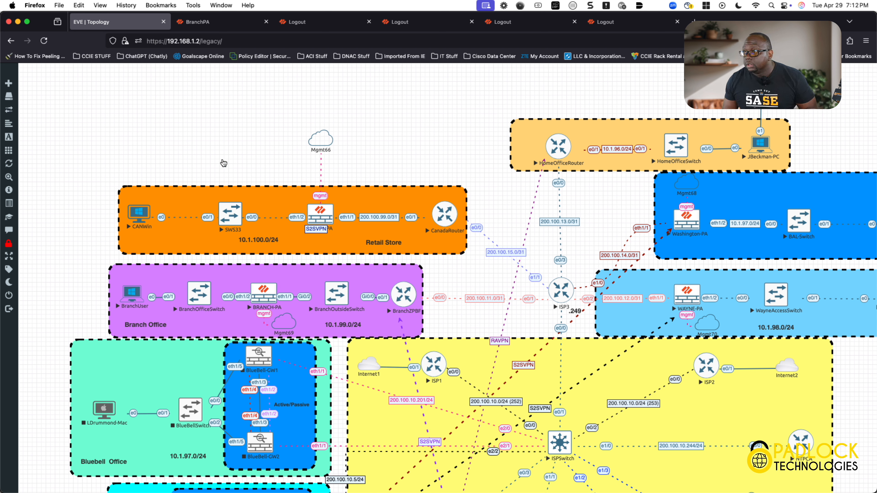
Step: Switch to the BranchPA firewall and inspect the configuration of ethernet1/1 among its network interfaces
left_click(212, 24)
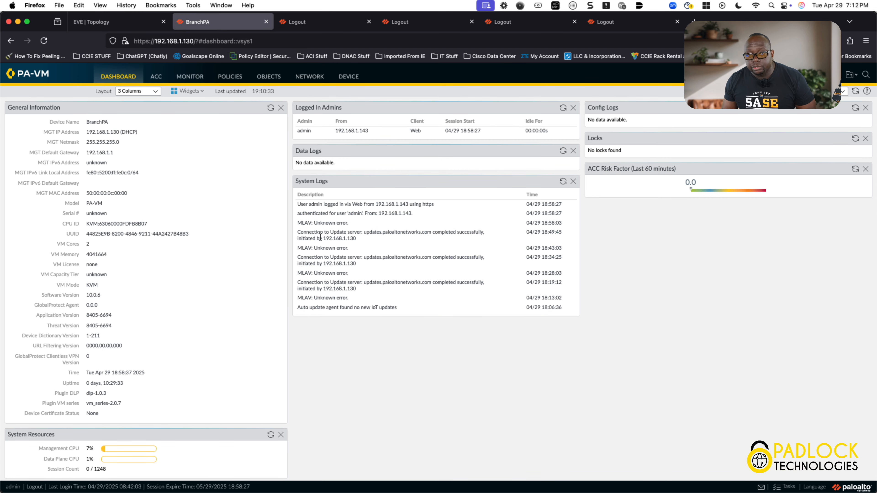
left_click(310, 78)
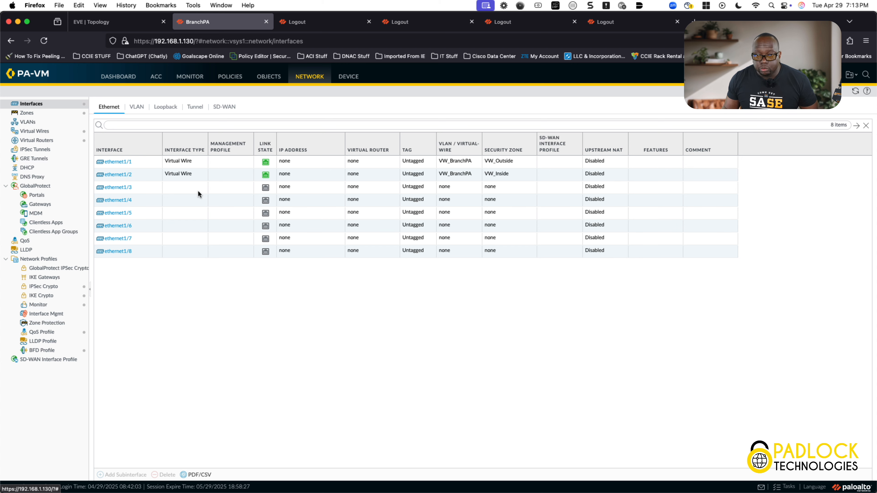
left_click(120, 161)
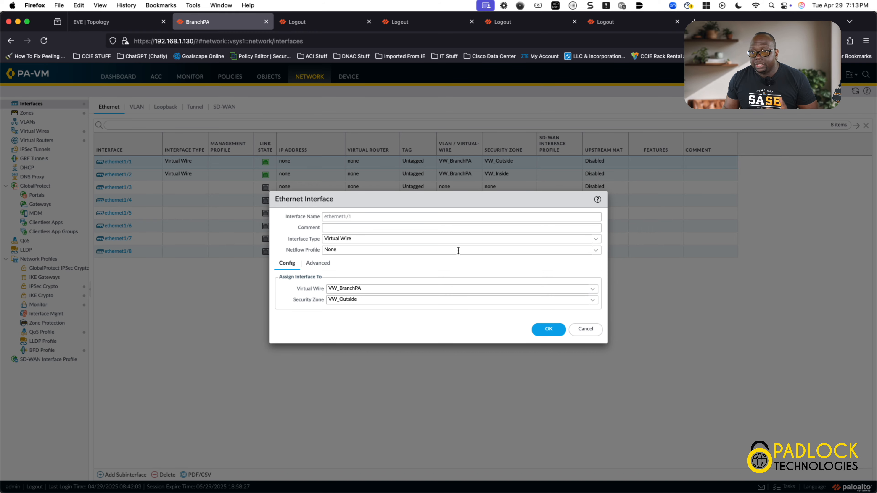
left_click(591, 332)
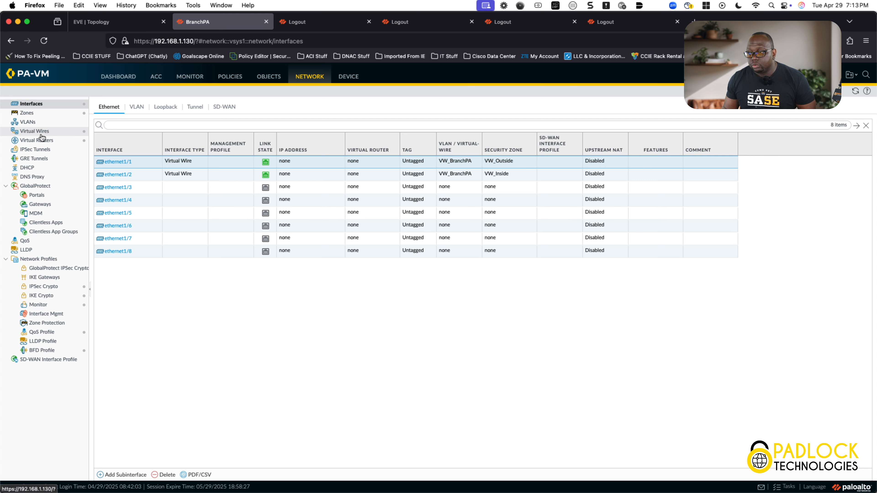
Step: Review the firewall's security zones and the settings of the VW_BranchPA virtual wire, leaving them unmodified
left_click(28, 114)
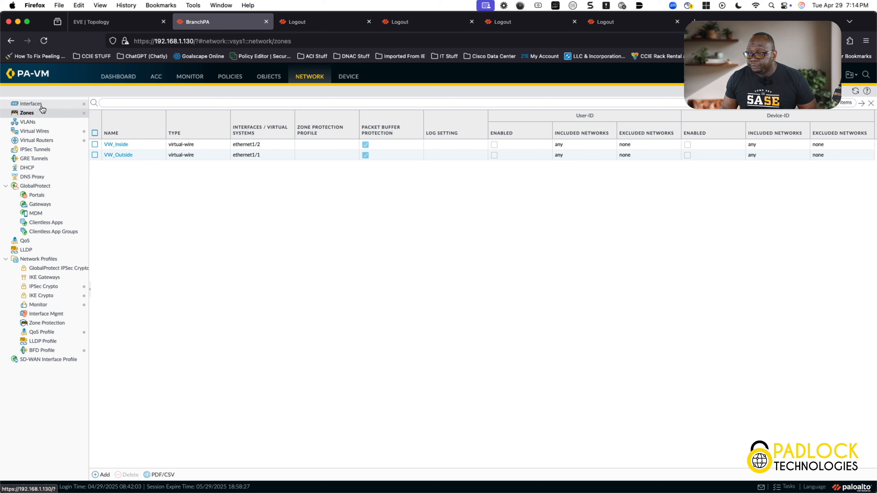
left_click(46, 132)
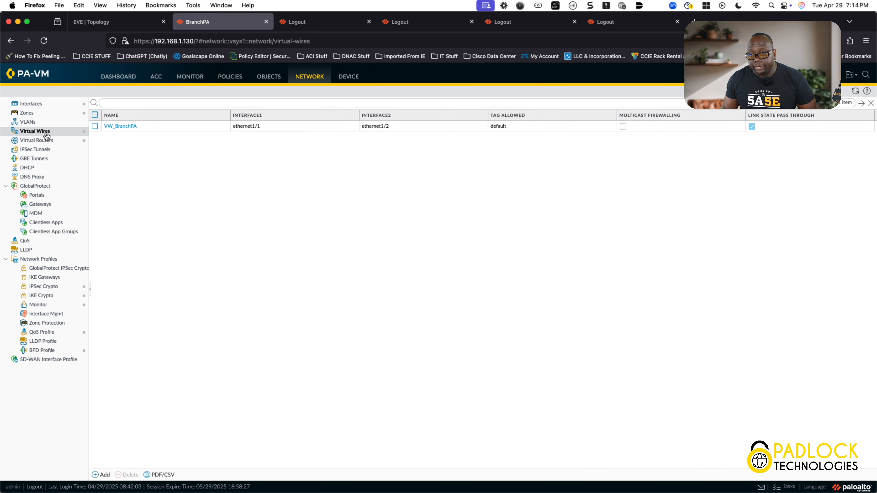
left_click(119, 127)
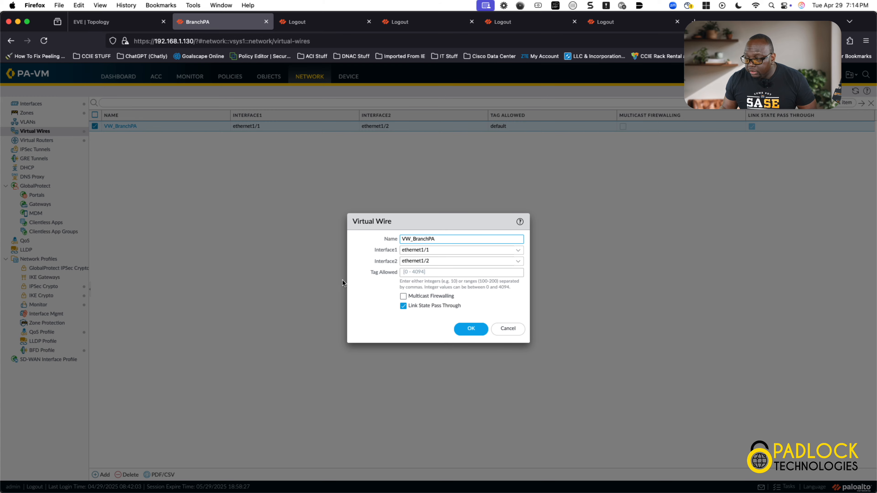
left_click(510, 329)
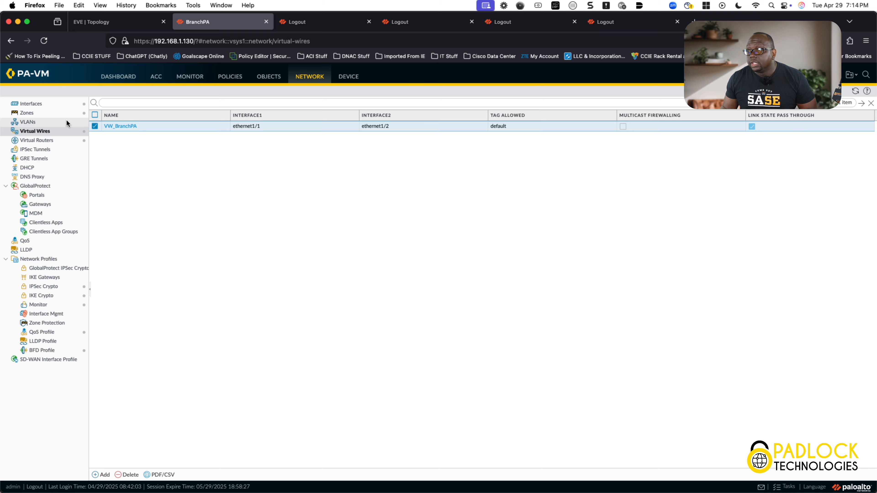
Step: Check which virtual wire and security zone ethernet1/1 is assigned to, without editing the interface
left_click(39, 105)
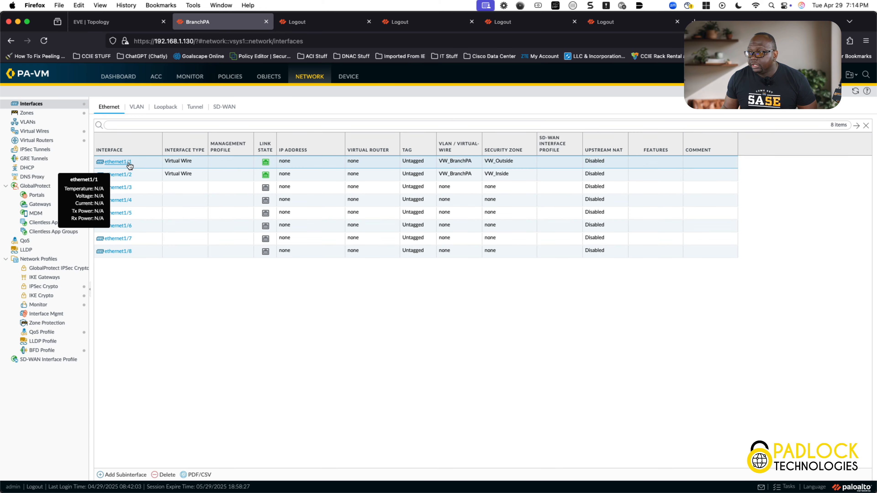
left_click(118, 162)
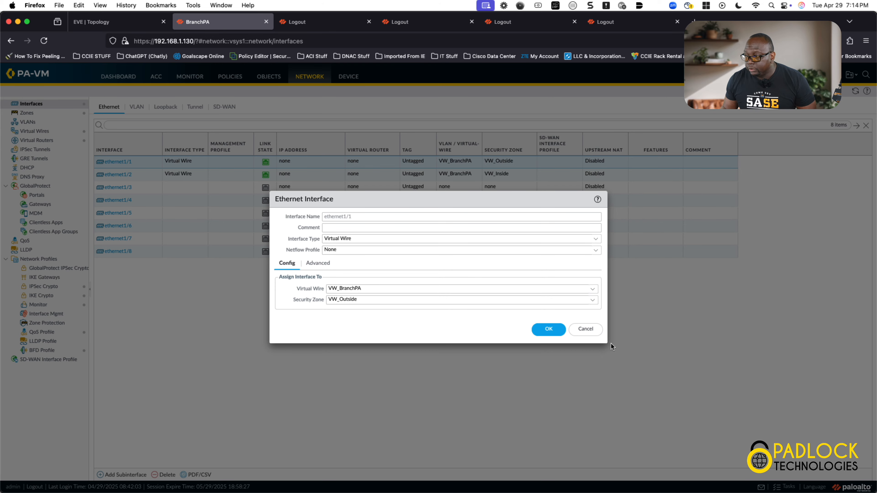
left_click(589, 330)
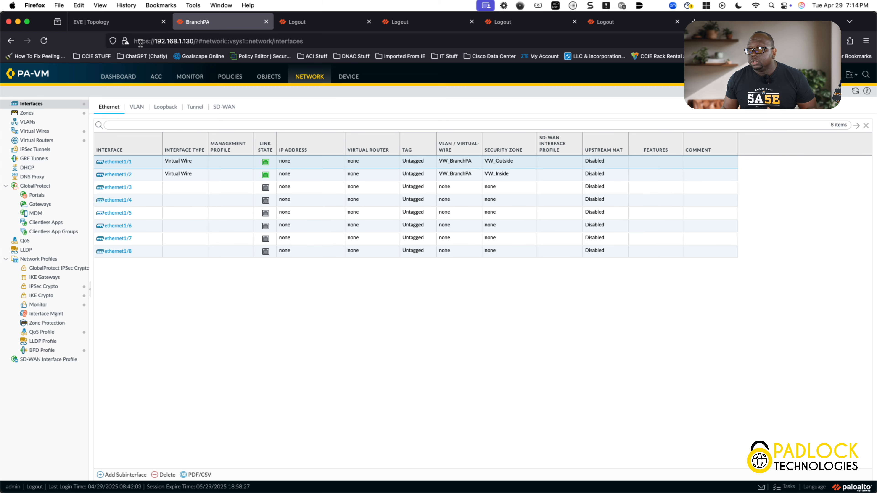
left_click(98, 21)
left_click(128, 299)
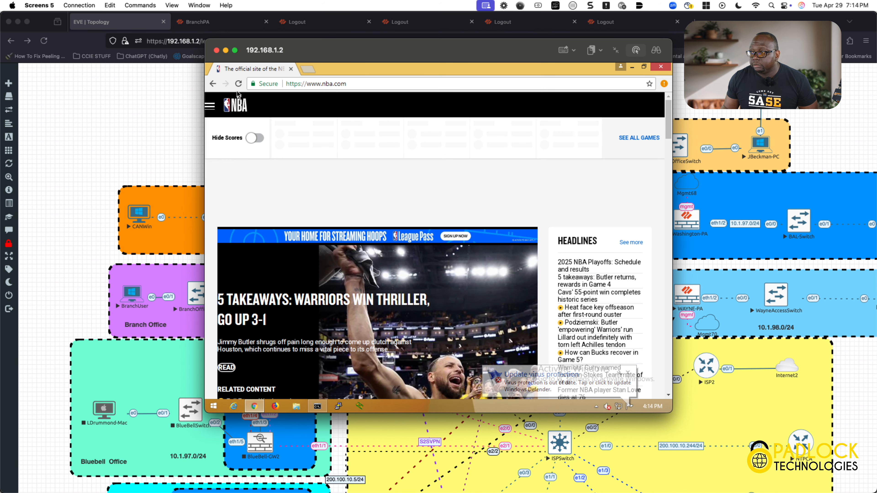
left_click(307, 70)
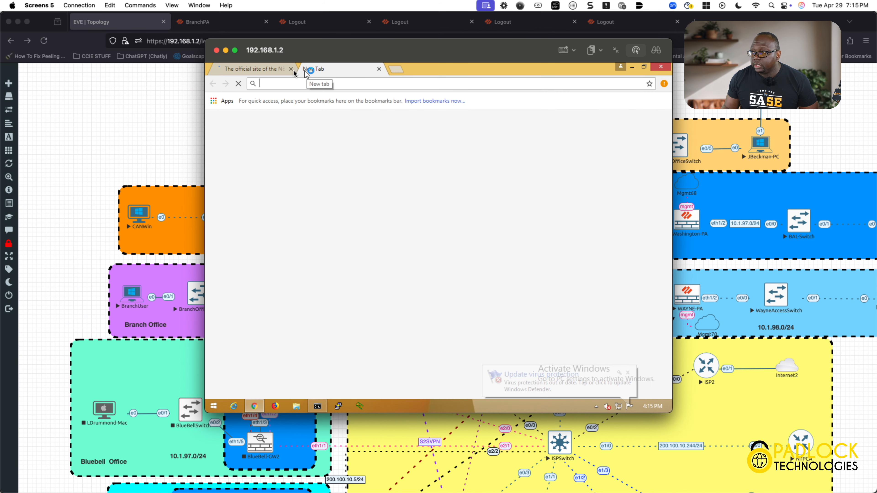
left_click(291, 68)
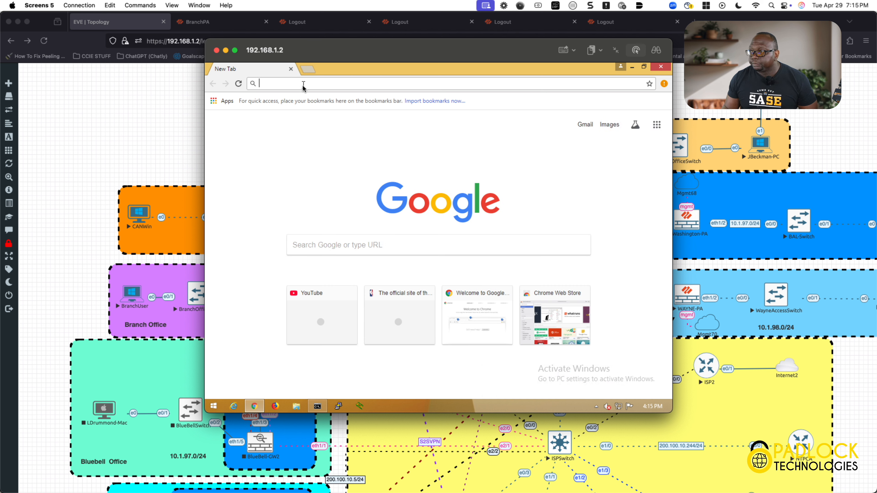
type("www")
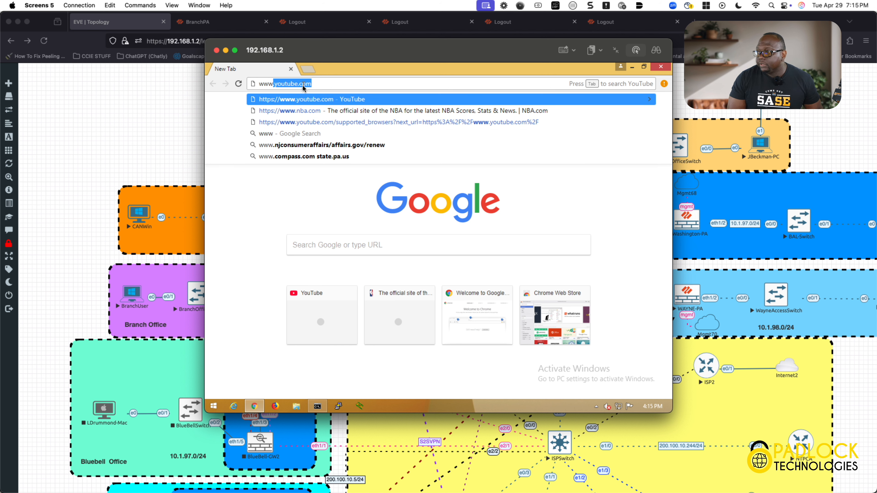
type(".cnn.com")
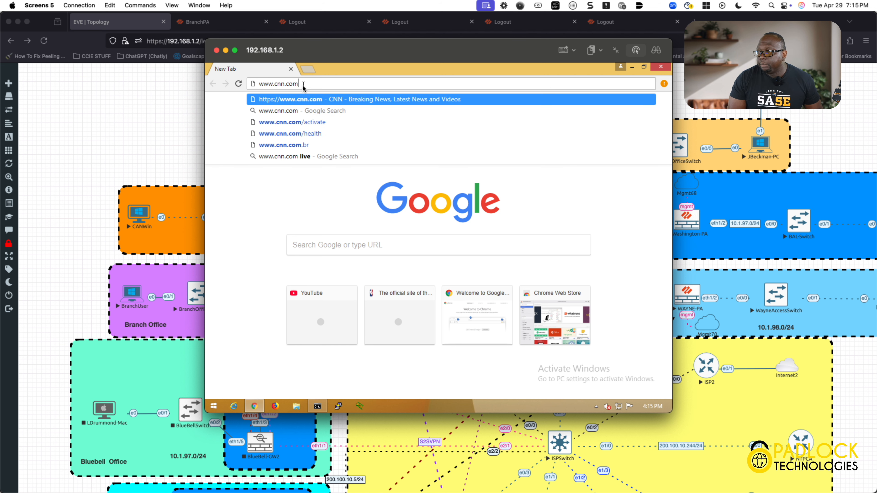
key("Return")
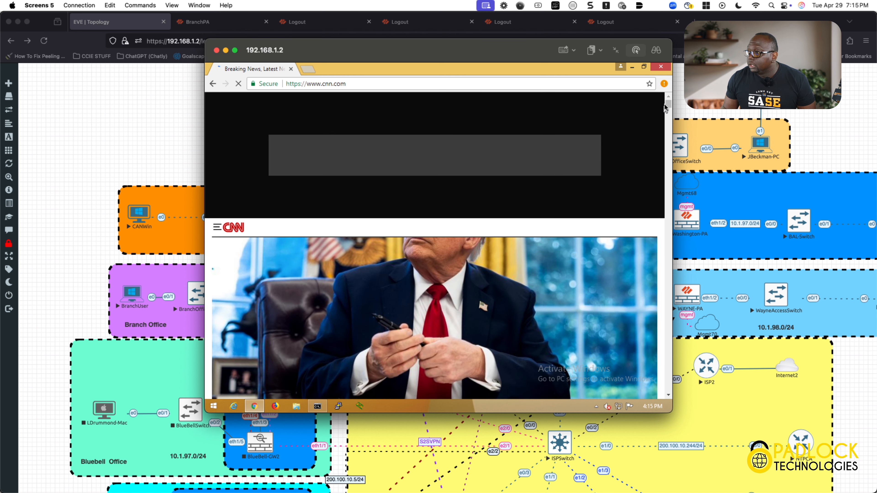
left_click_drag(666, 109, 658, 175)
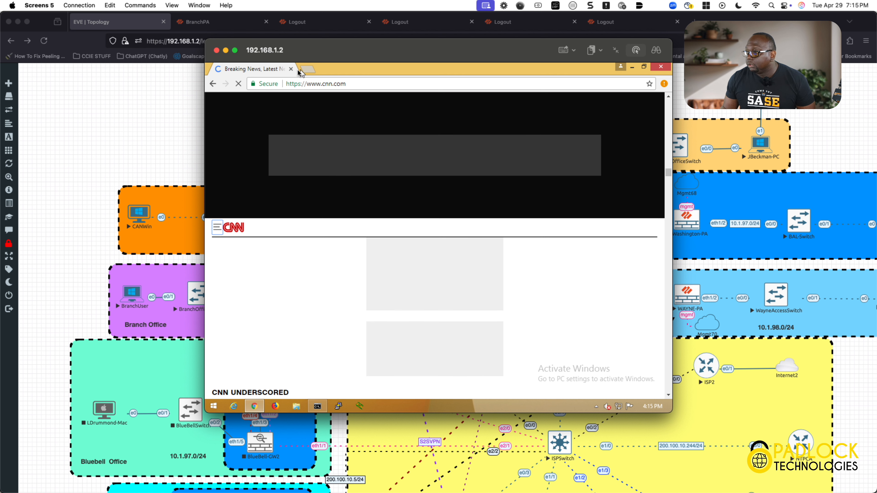
left_click(239, 84)
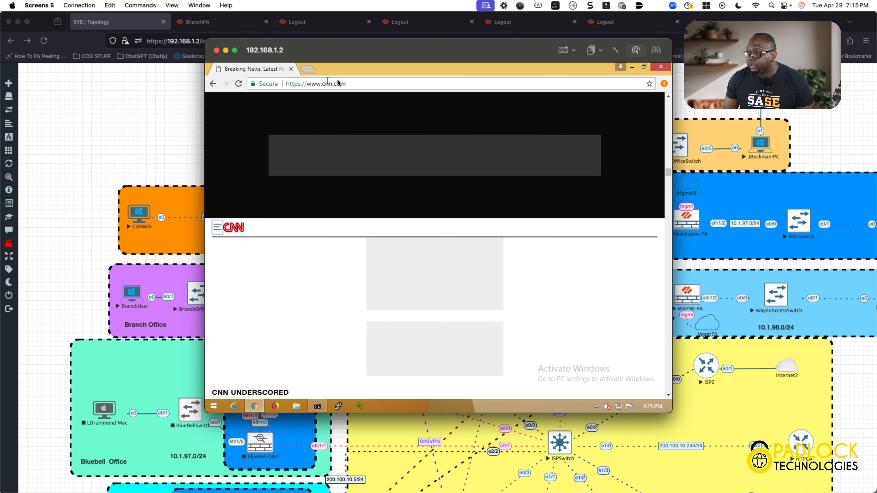
left_click(357, 86)
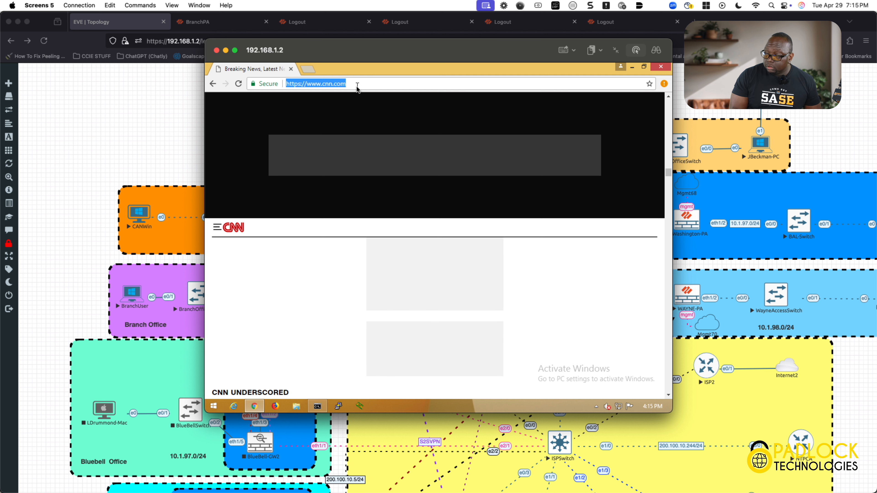
type("palo alo")
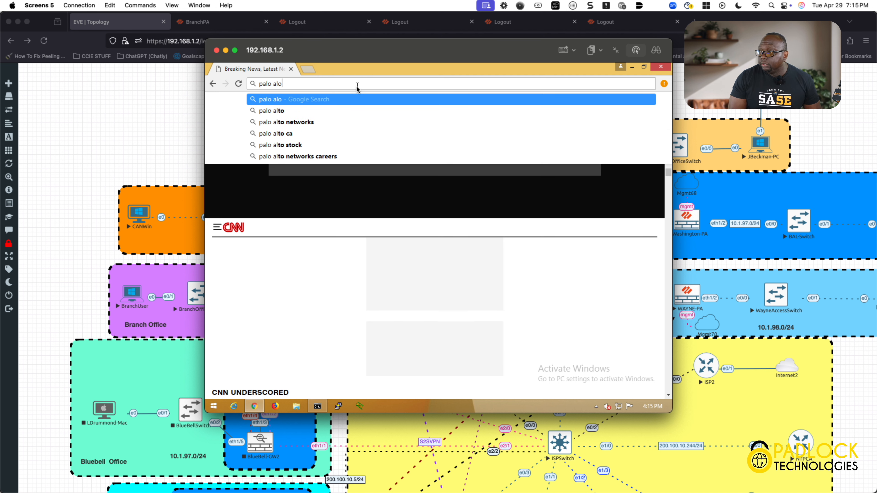
key("BackSpace")
type("to nt")
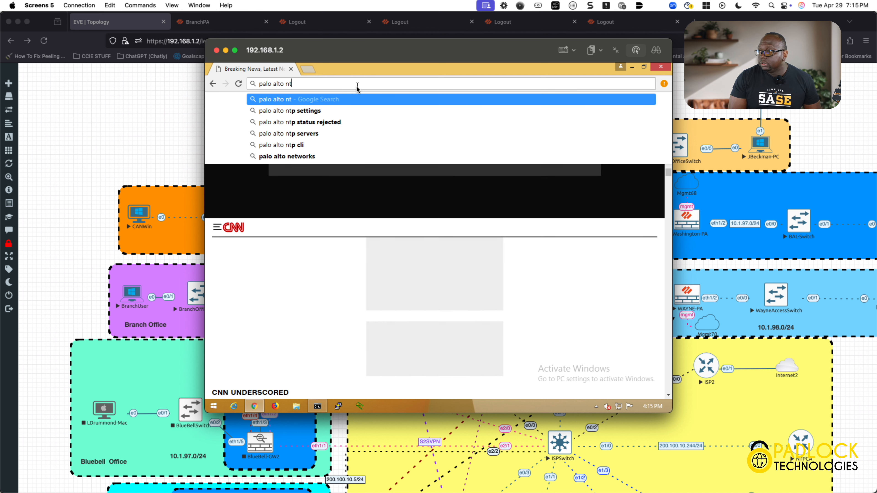
key("BackSpace")
type("etowkrs")
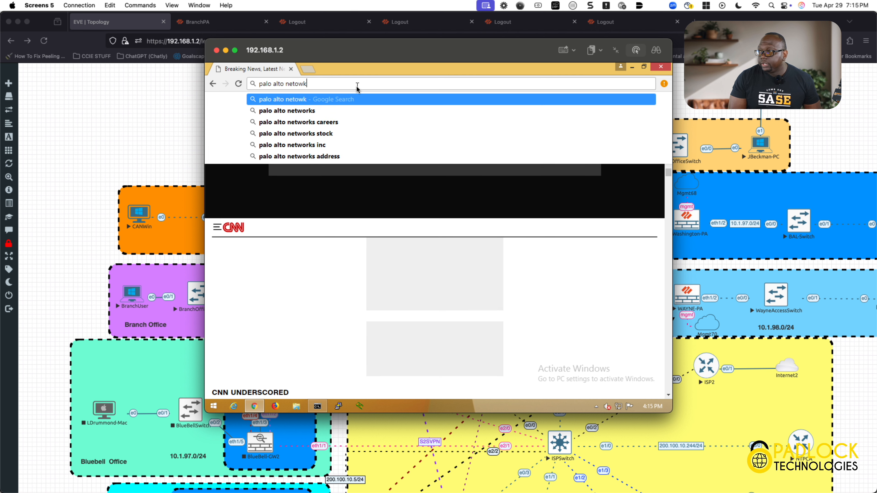
key("BackSpace")
key("BackSpace")
key("BackSpace")
key("BackSpace")
key("BackSpace")
key("BackSpace")
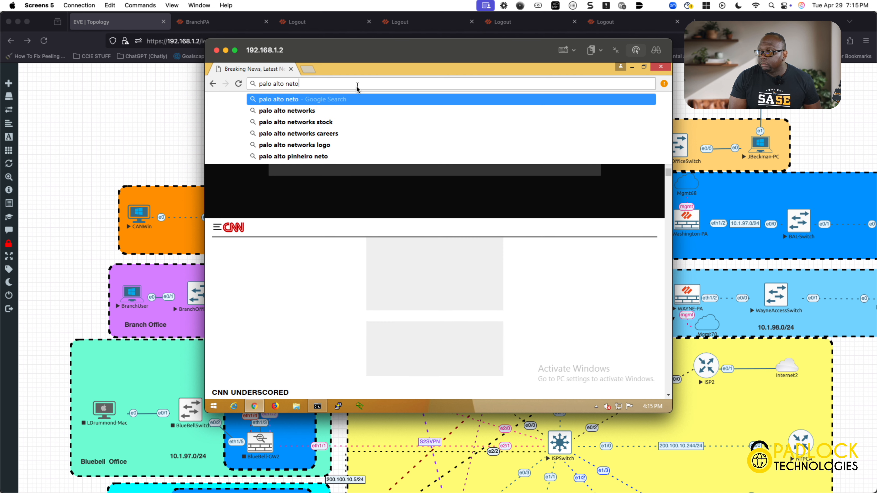
type("tworks")
key("Return")
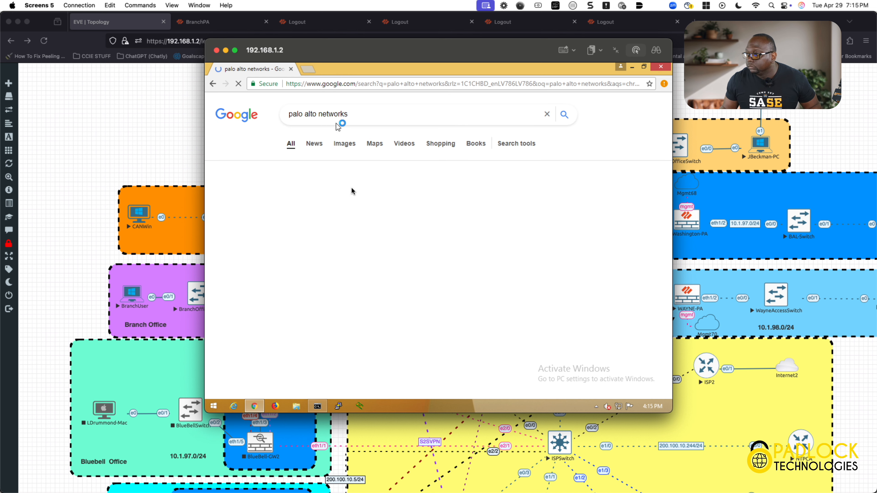
left_click(348, 187)
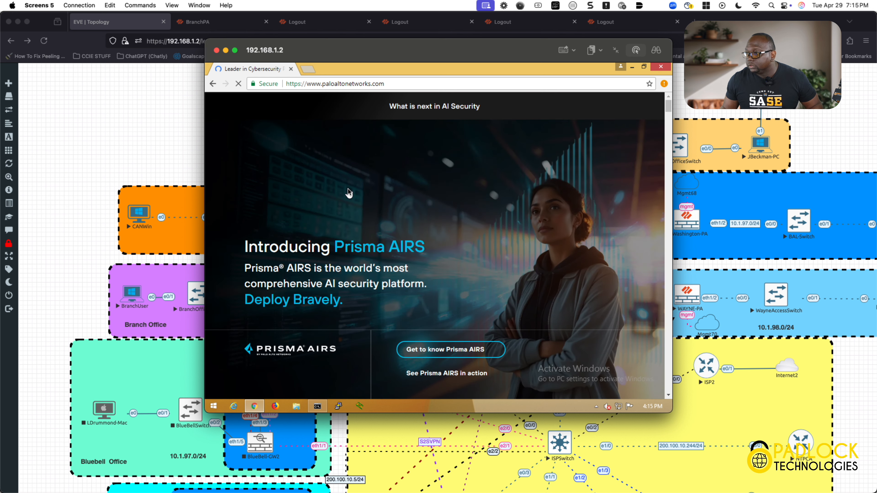
mouse_move(670, 110)
left_mouse_down()
mouse_move(666, 145)
mouse_move(669, 110)
left_mouse_up()
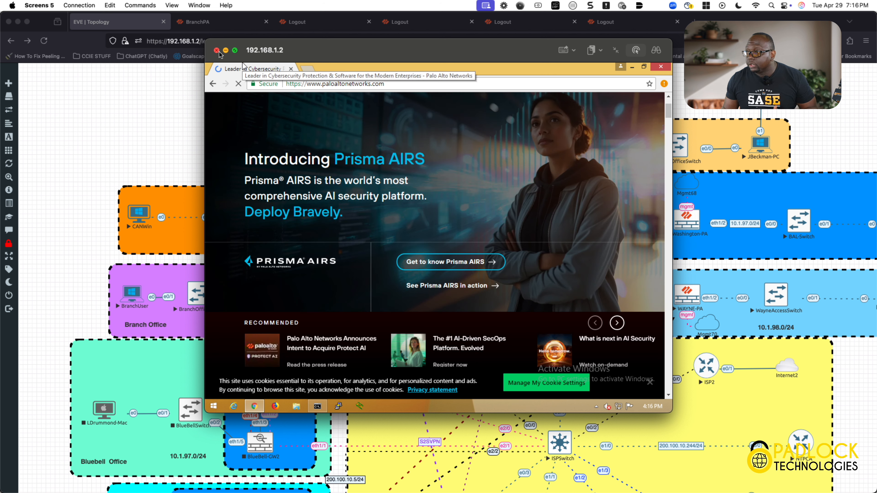
Step: Return to the BranchPA firewall and view its active sessions in the Session Browser
left_click(226, 22)
left_click(226, 22)
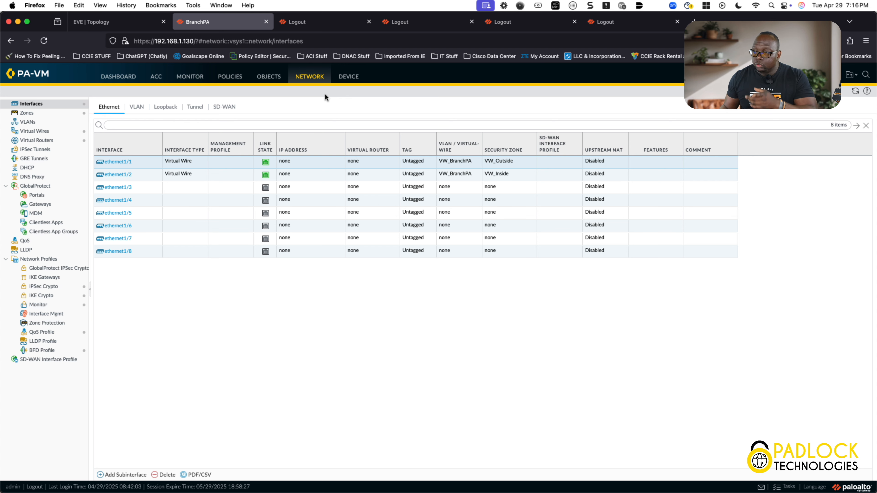
left_click(202, 77)
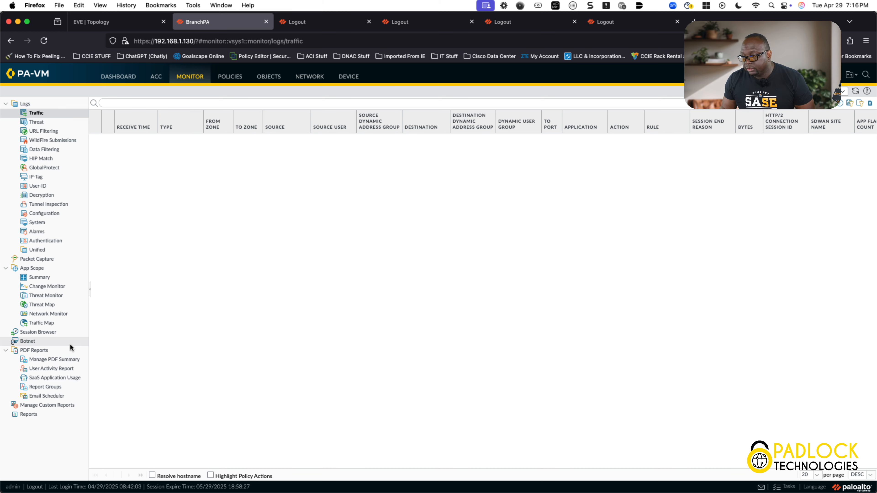
left_click(48, 334)
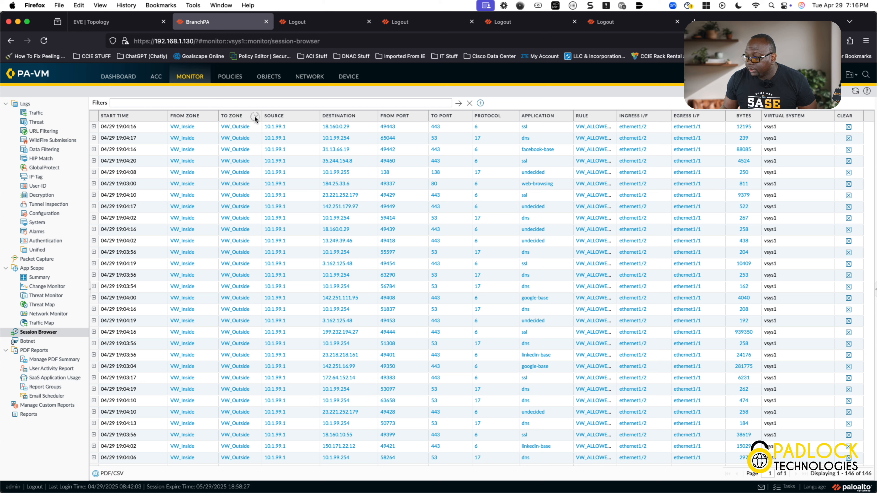
Step: Filter the Session Browser to show only sessions whose From Zone is VW_Inside
left_click(256, 116)
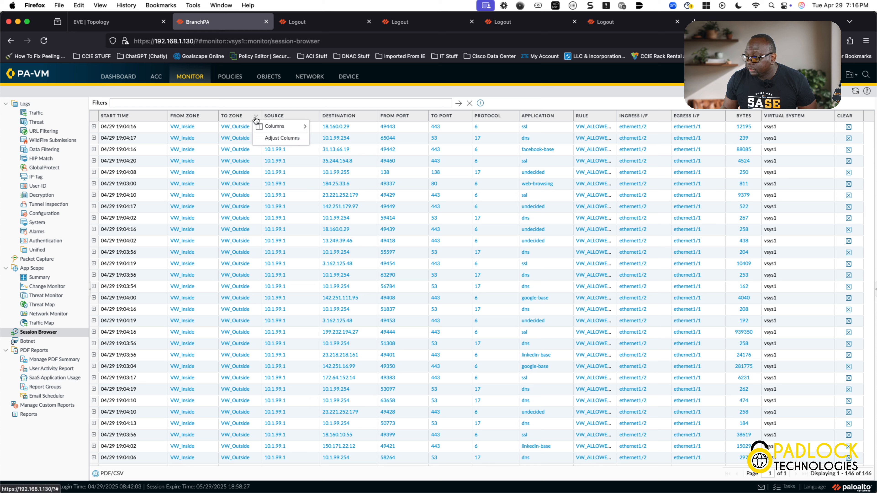
left_click(215, 105)
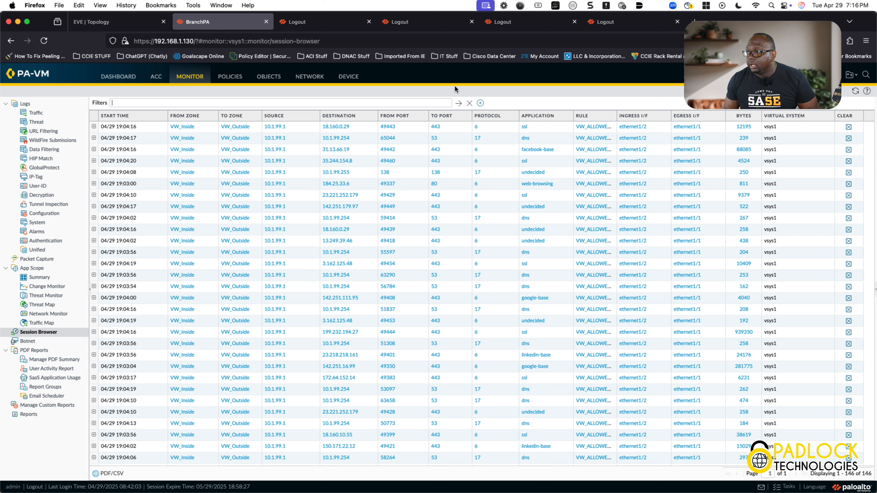
left_click(481, 104)
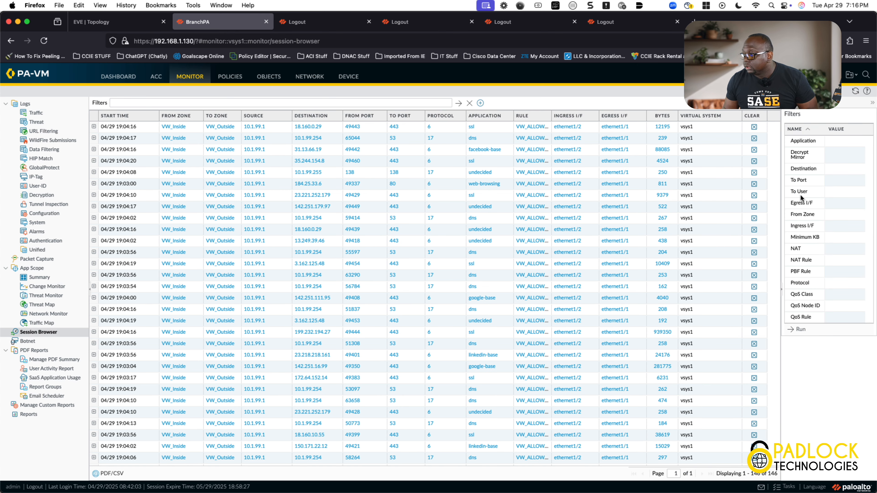
scroll(814, 213, "down", 4)
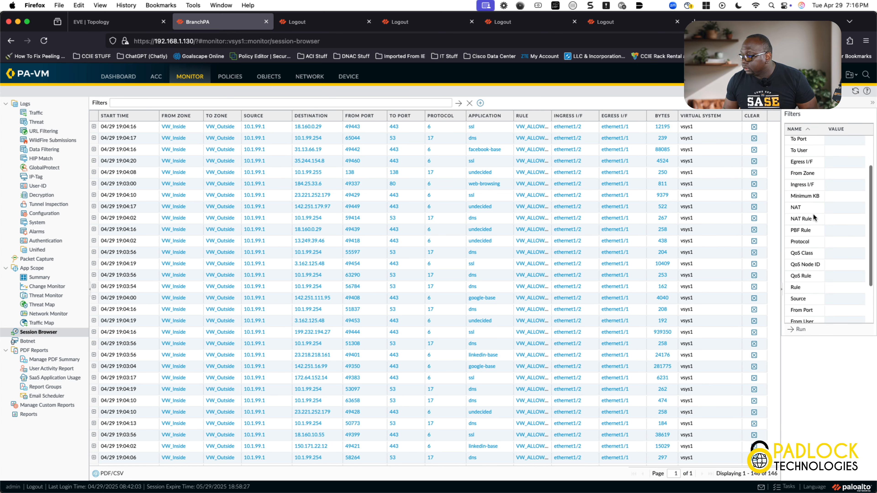
scroll(813, 213, "down", 3)
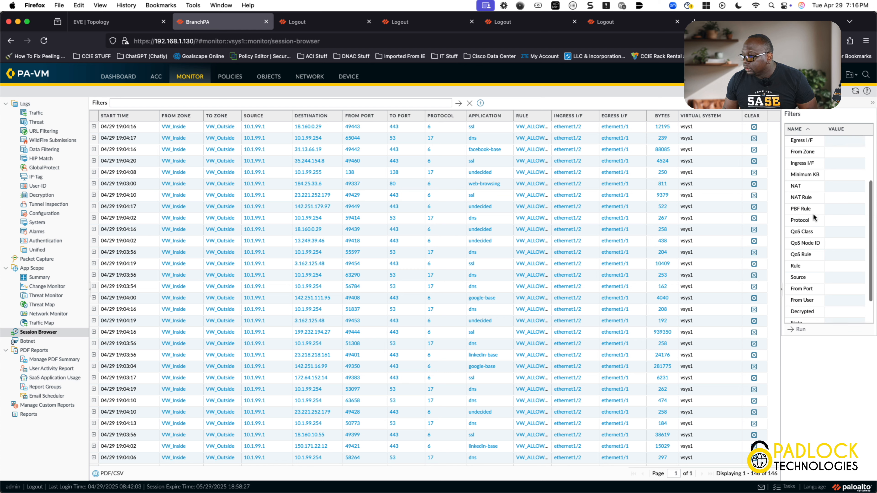
scroll(813, 213, "down", 1)
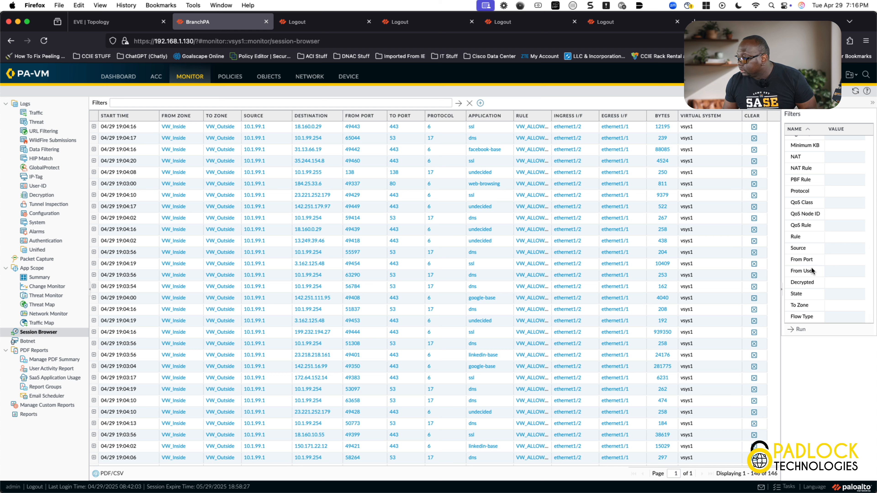
scroll(810, 297, "up", 2)
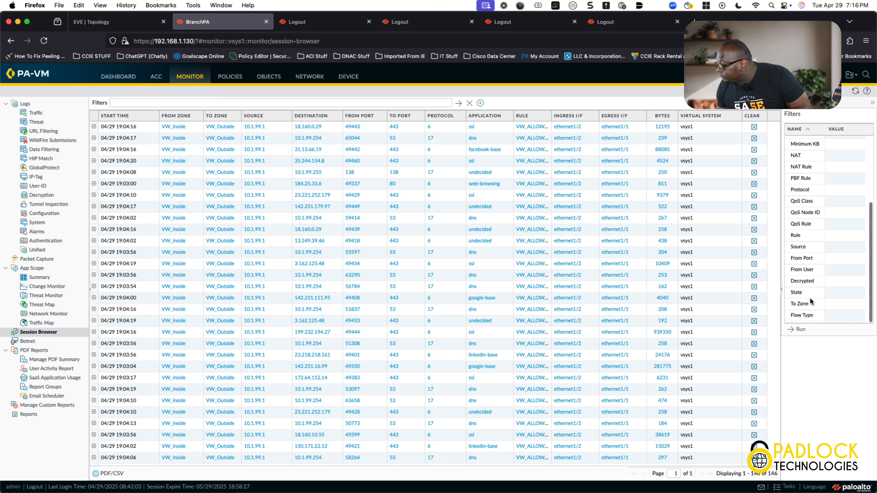
scroll(810, 301, "up", 4)
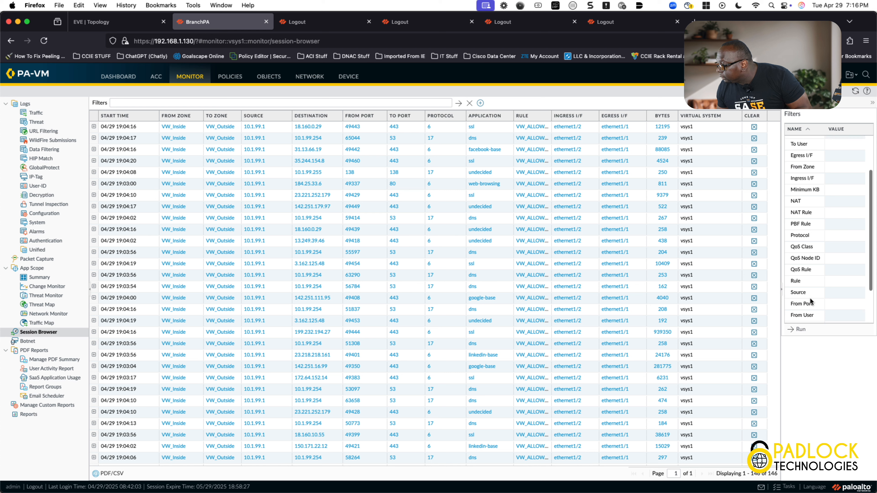
scroll(810, 300, "up", 1)
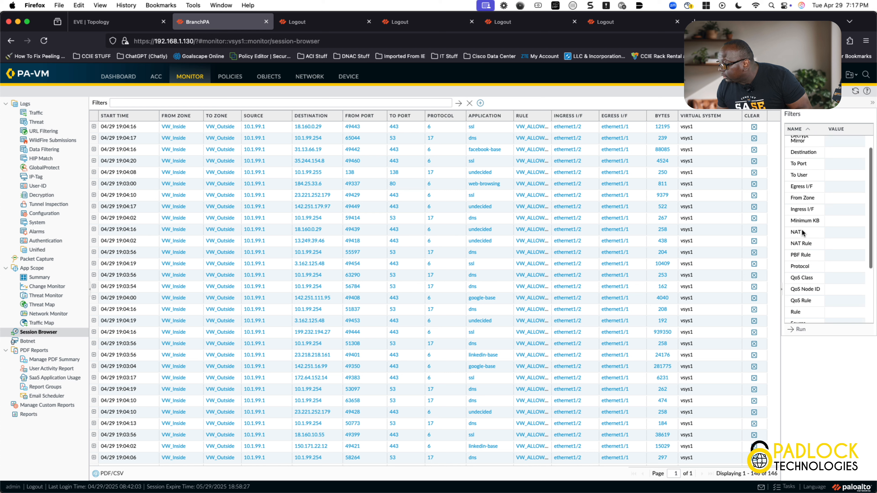
left_click(810, 200)
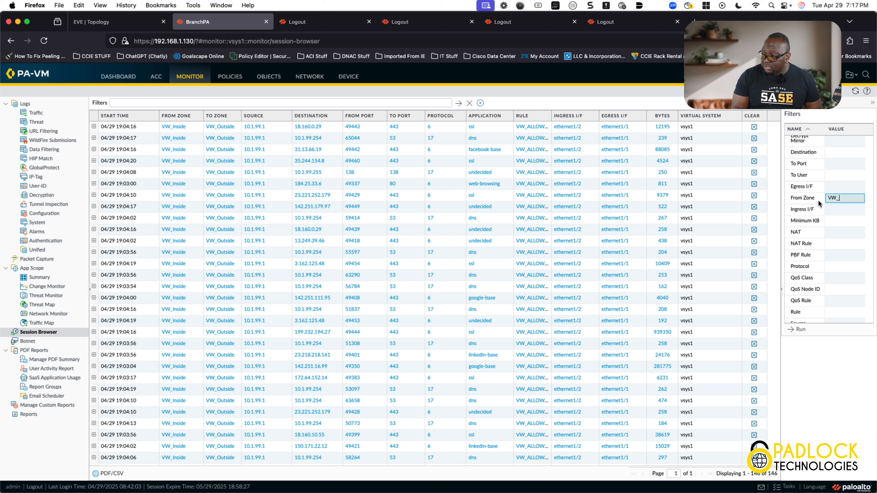
type("VW_Inside")
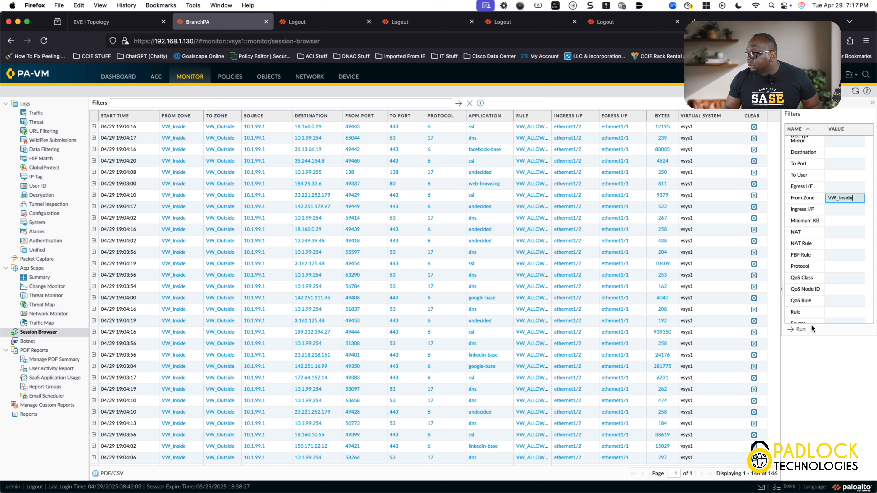
left_click(799, 328)
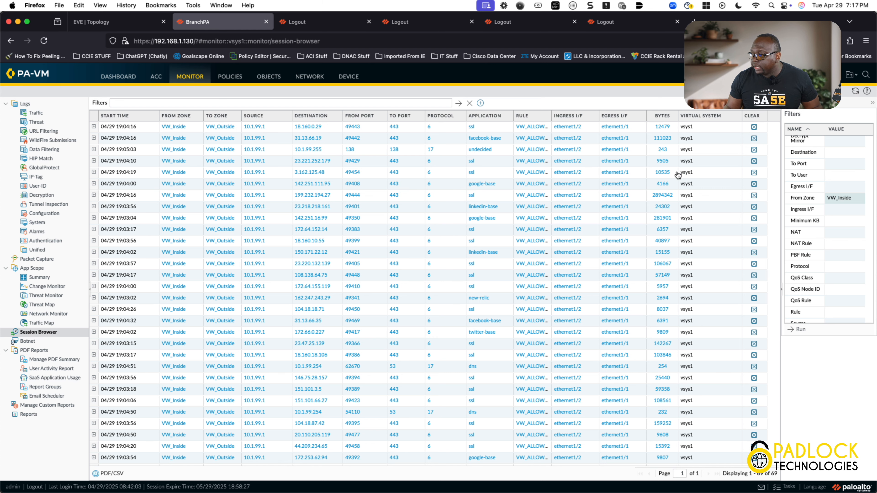
Step: Examine the expanded details of the first session in the filtered list, and open the firewall's Traffic log
left_click(94, 127)
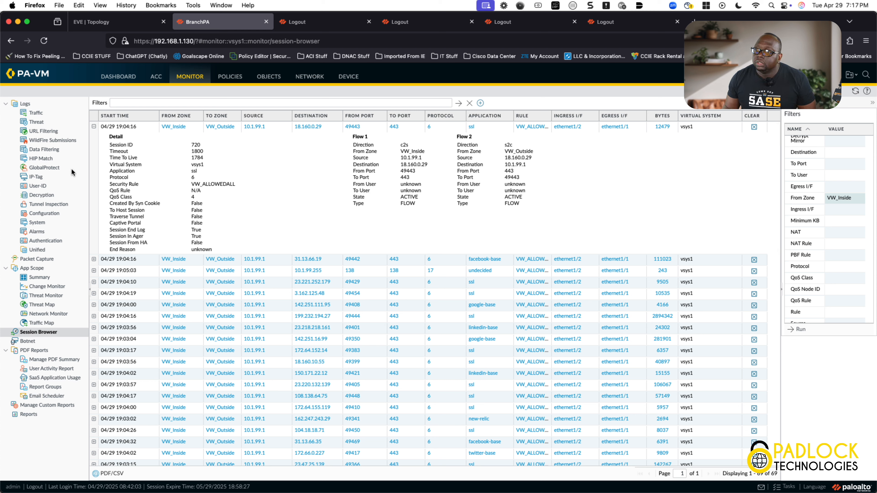
left_click(39, 115)
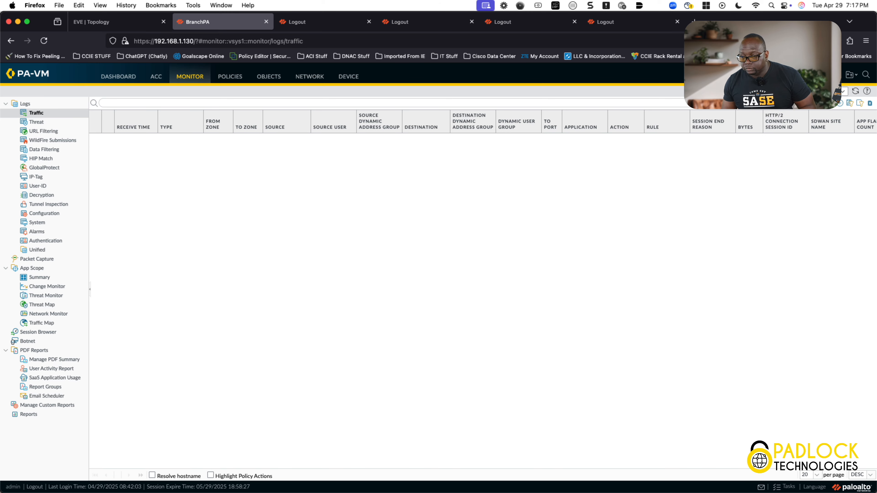
key("super+Tab")
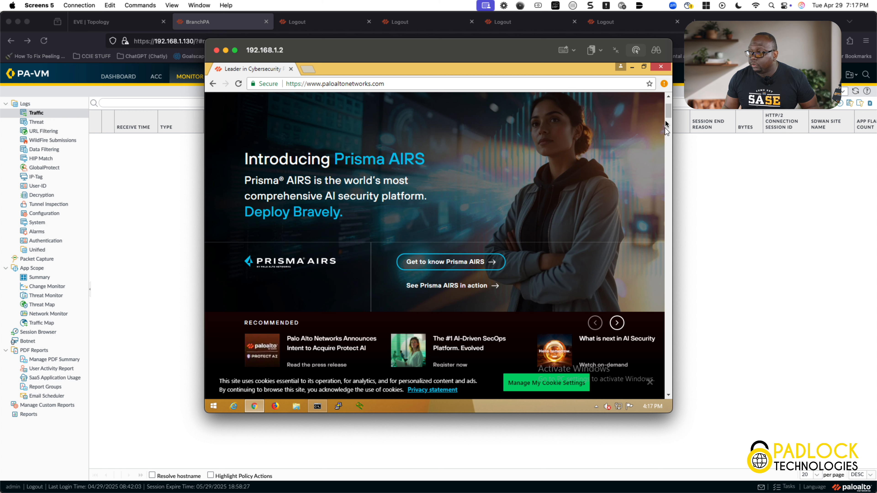
scroll(665, 126, "down", 10)
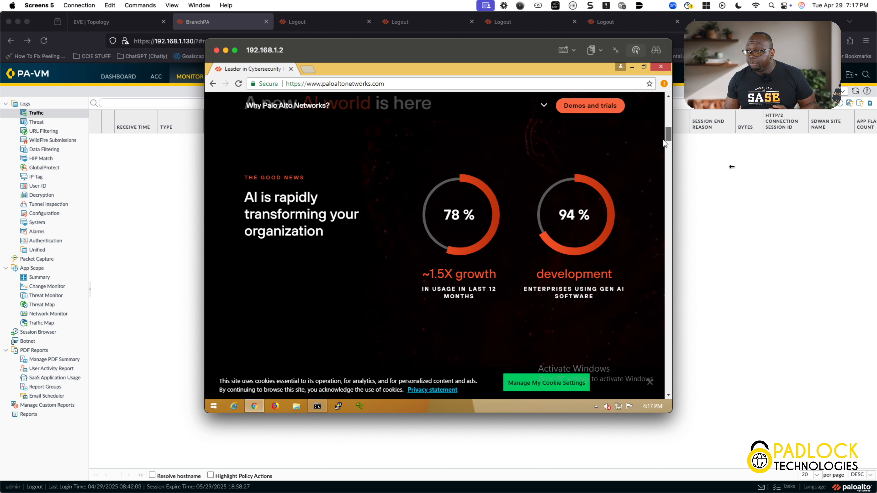
left_click(735, 172)
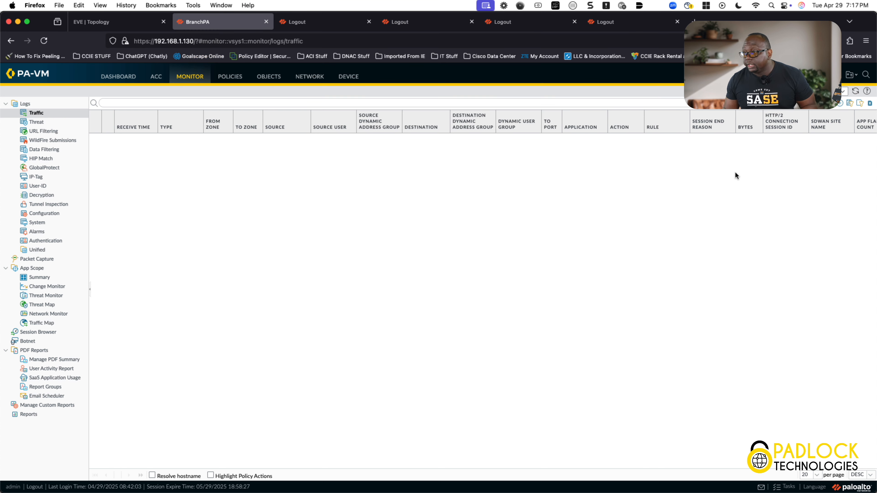
Step: Check the DHCP server configuration in the BranchPA firewall's network settings
left_click(319, 78)
left_click(41, 168)
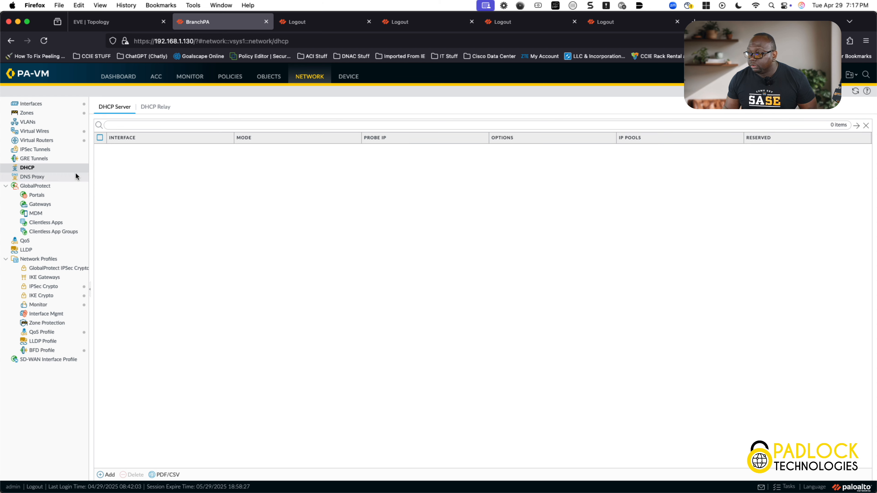
Step: Switch to the EVE topology and open a console session to the BranchZPBF router in the Branch Office
mouse_move(139, 26)
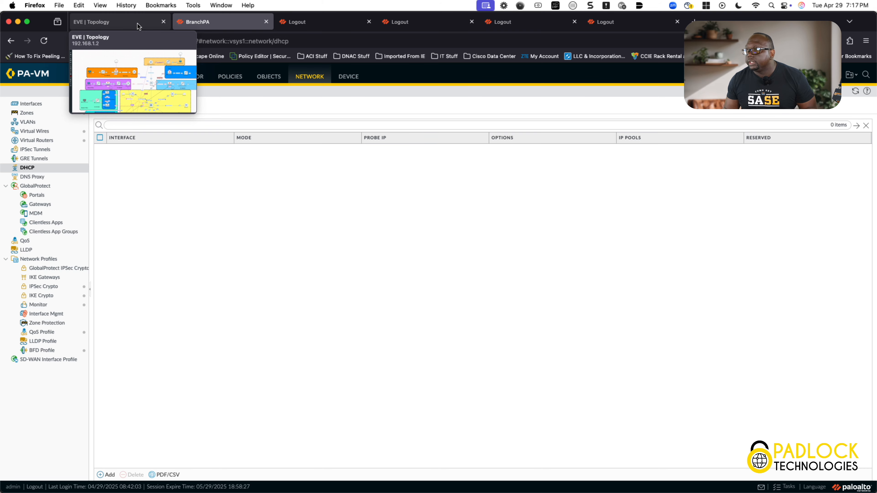
left_click(138, 26)
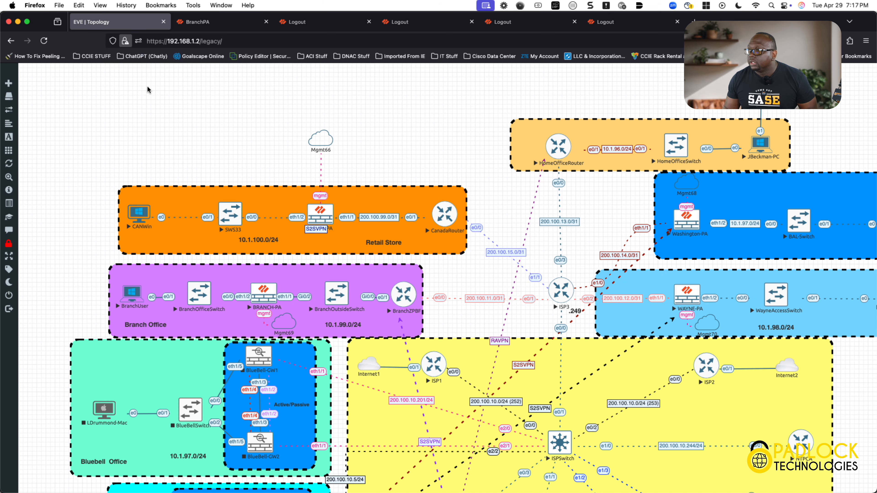
left_click(404, 294)
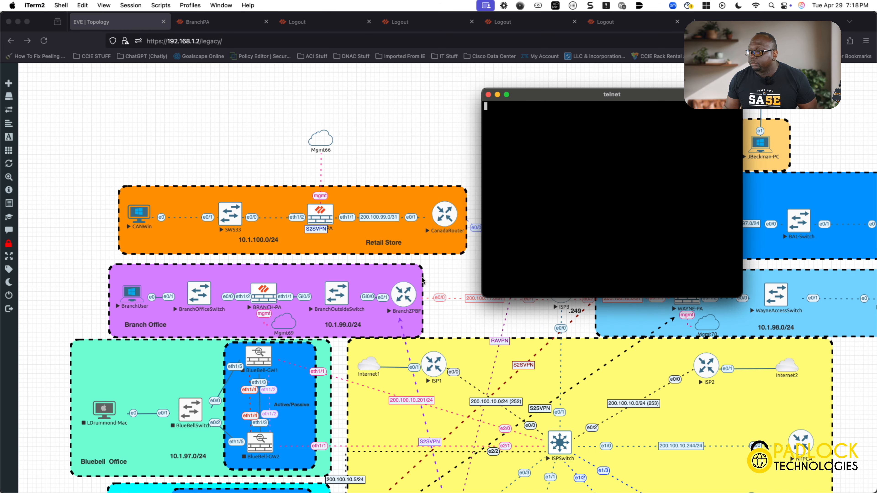
key("Return")
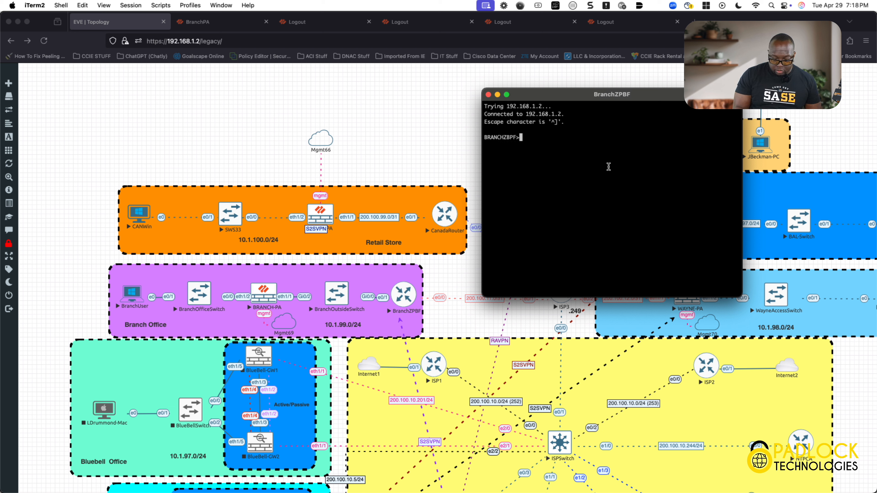
Step: Enter privileged mode on the router, run sh ip dhcp binding and examine the leased IP address
type("en")
key("Return")
type("sh ip dhcp")
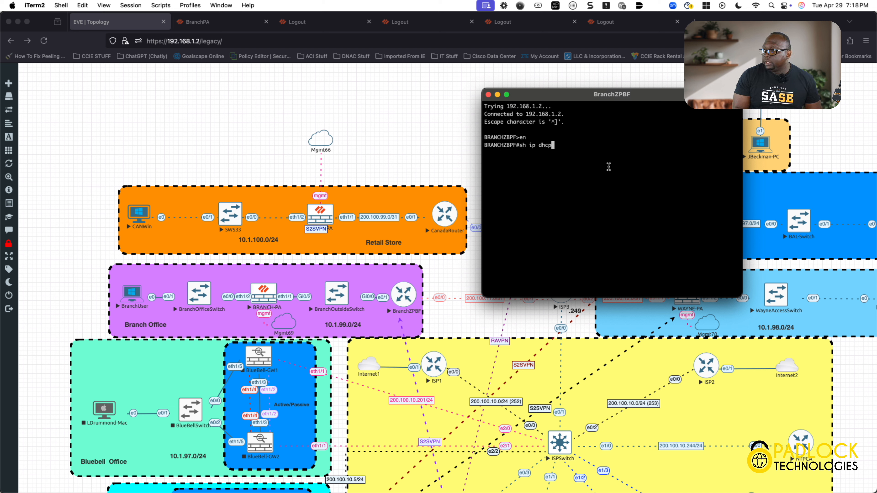
type(" bin")
key("Tab")
key("Return")
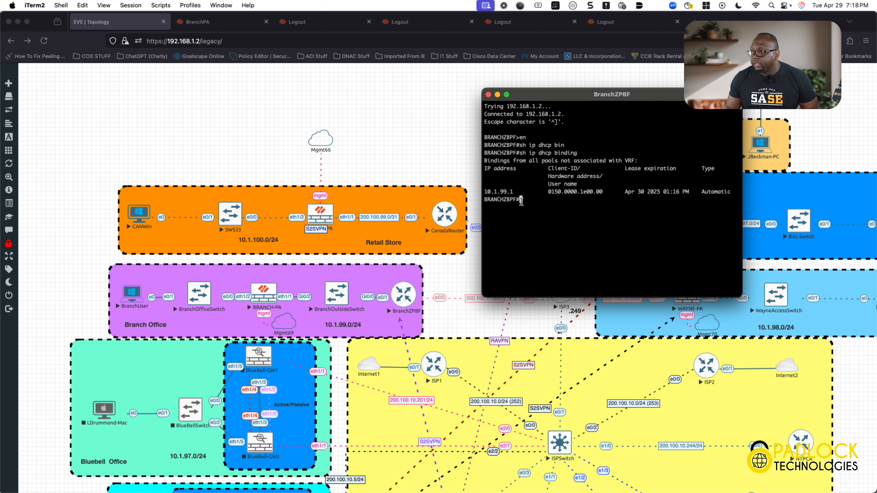
left_click_drag(514, 191, 482, 194)
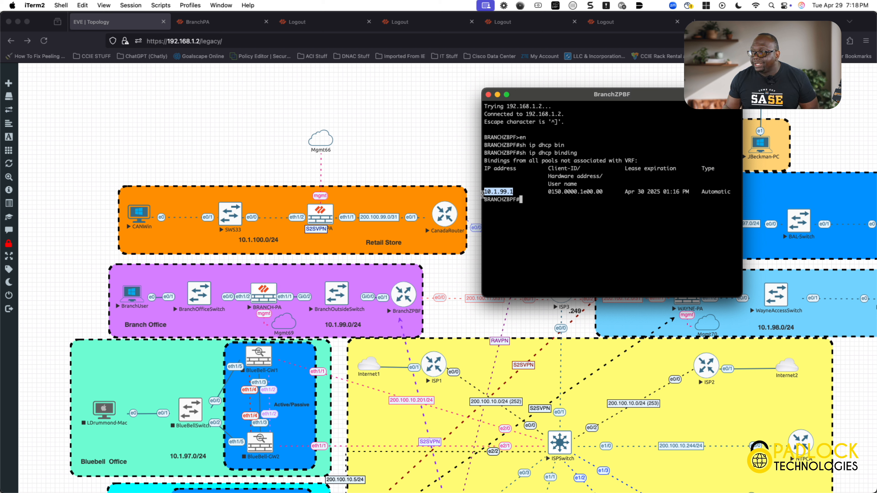
left_click(555, 199)
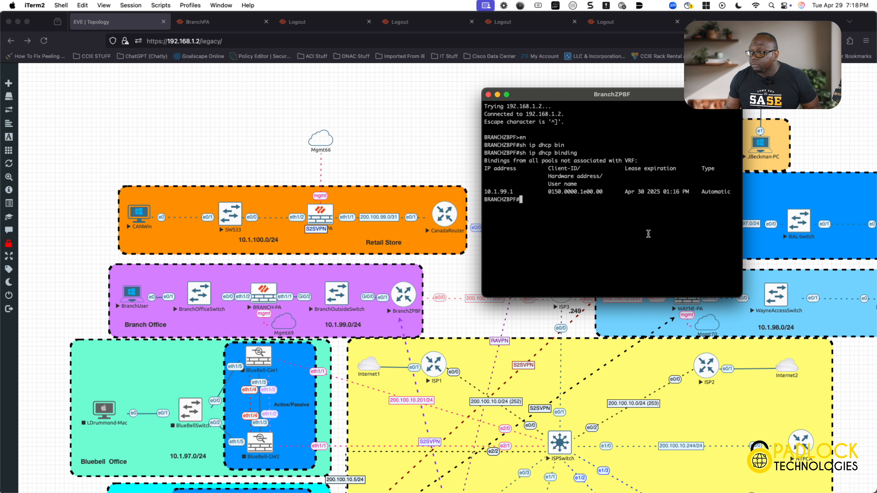
Step: Return to the BranchPA firewall and review its Antivirus and Anti-Spyware security profiles
left_click(221, 21)
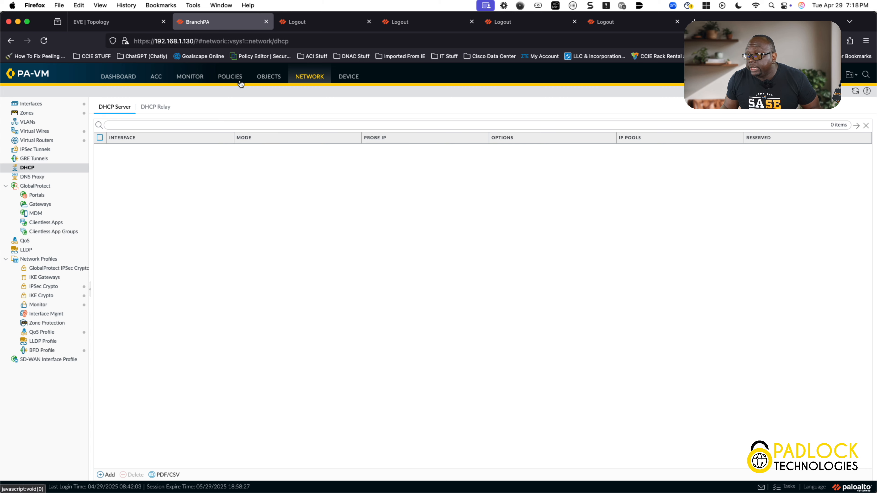
left_click(270, 77)
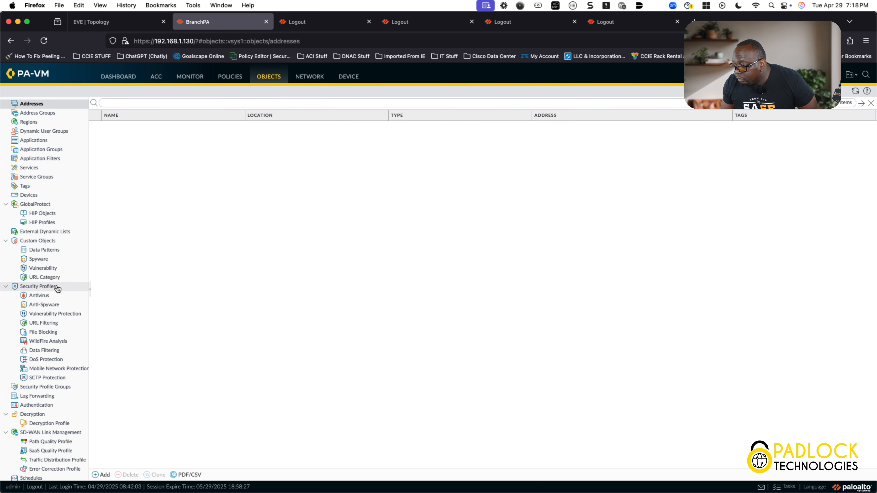
left_click(52, 296)
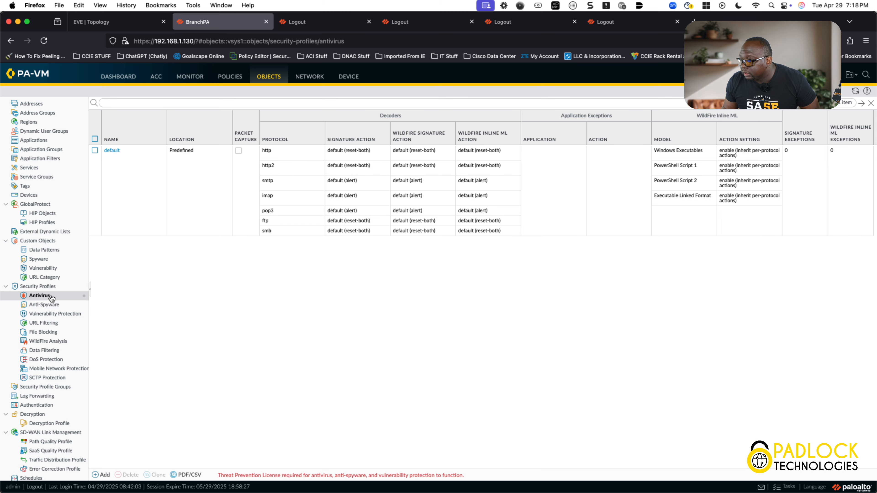
left_click(46, 306)
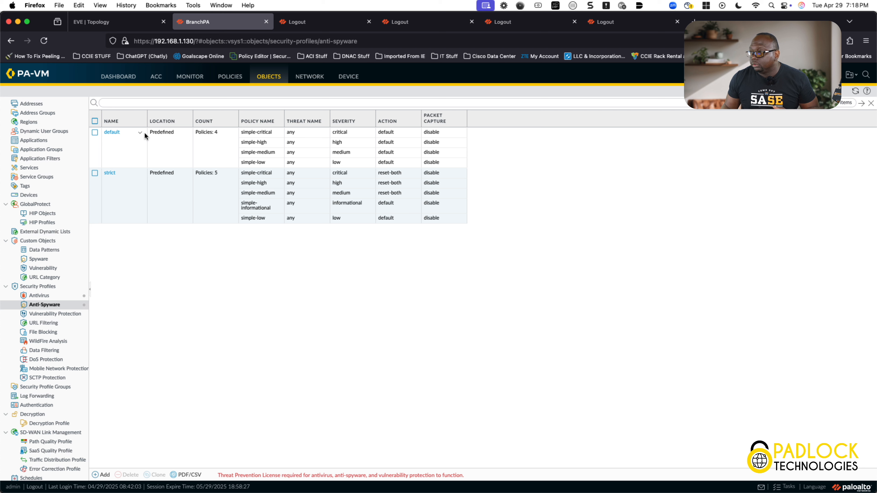
Step: Open the VW_ALLOWEDALL security rule's action settings, set Profile Type to Profiles and examine the choices for individual security profiles
left_click(238, 81)
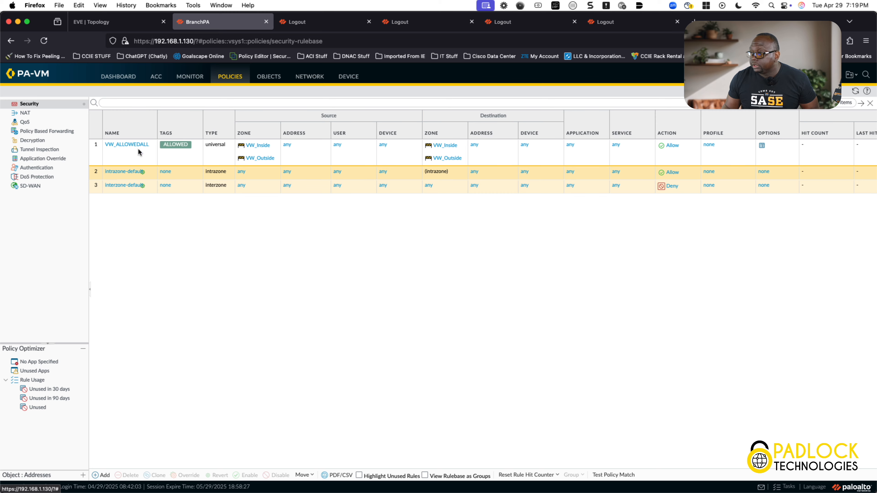
left_click(122, 142)
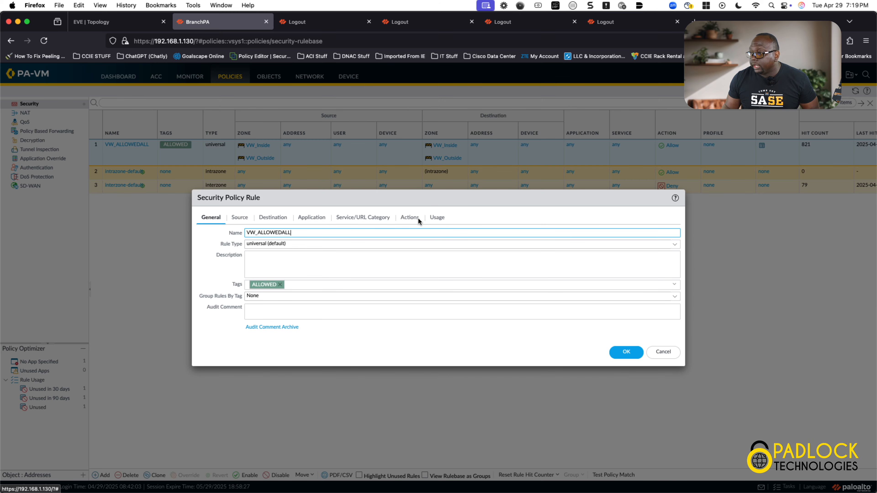
left_click(411, 217)
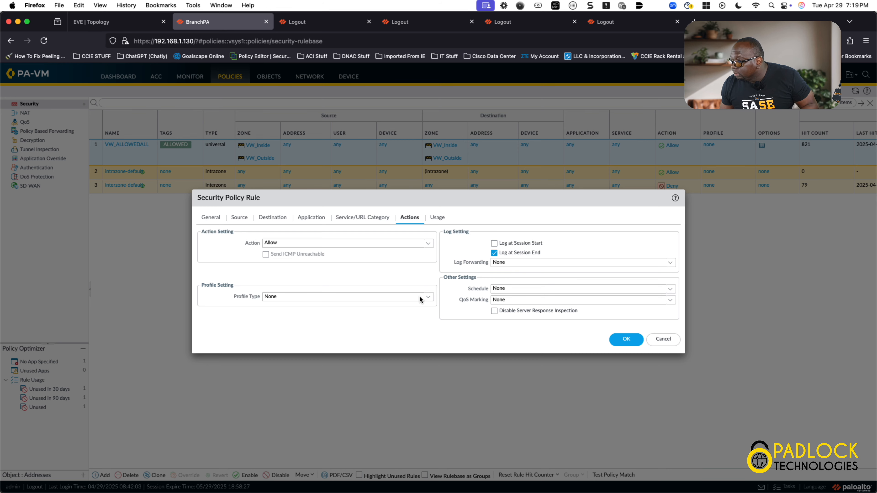
left_click(428, 298)
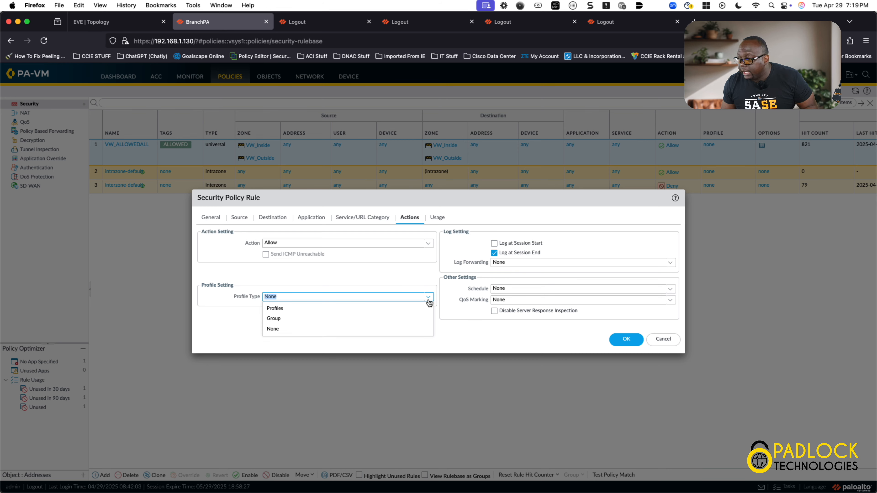
left_click(408, 308)
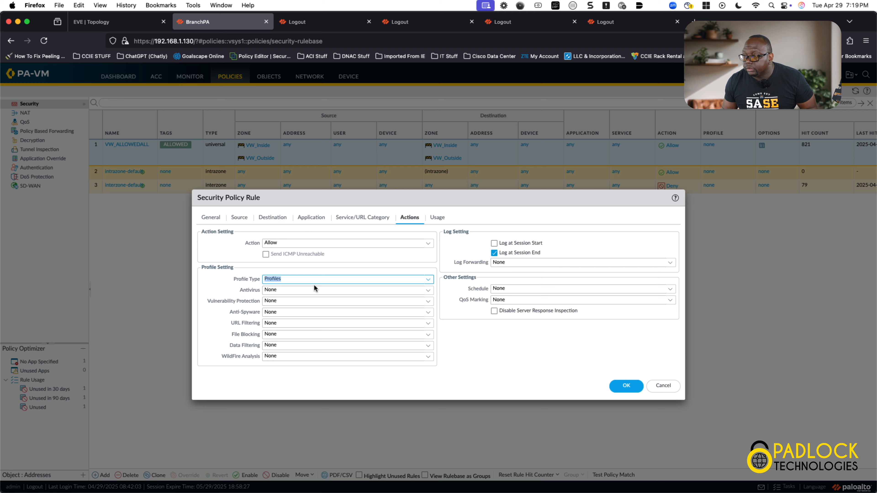
left_click(430, 292)
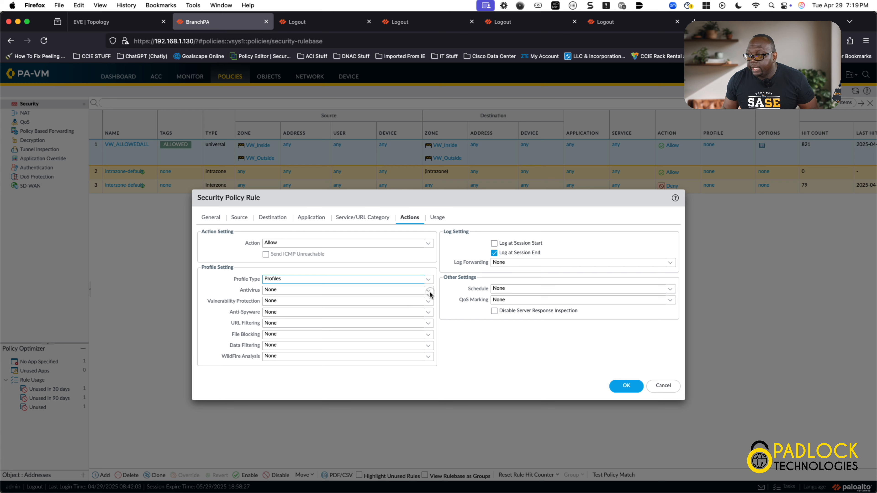
left_click(463, 360)
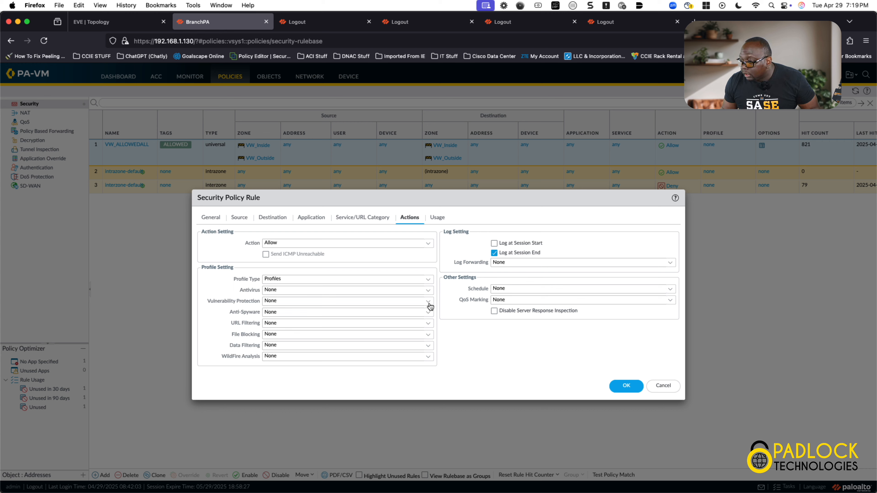
left_click(429, 313)
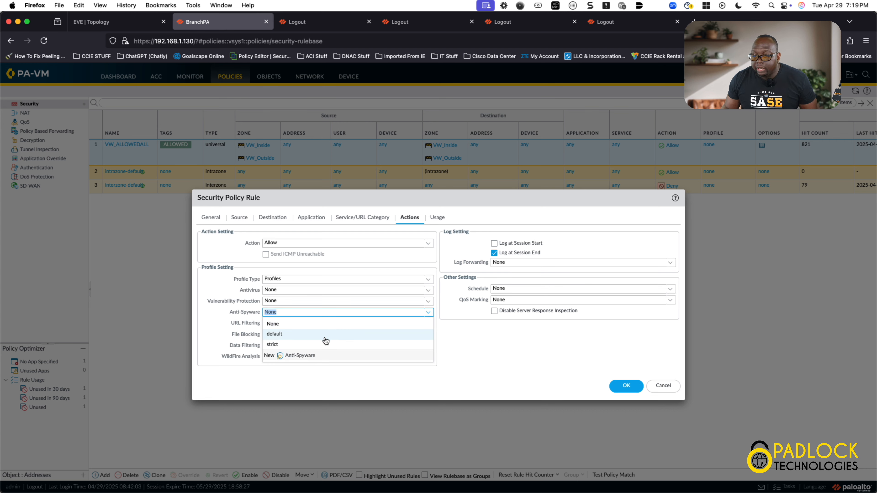
right_click(541, 364)
left_click(501, 355)
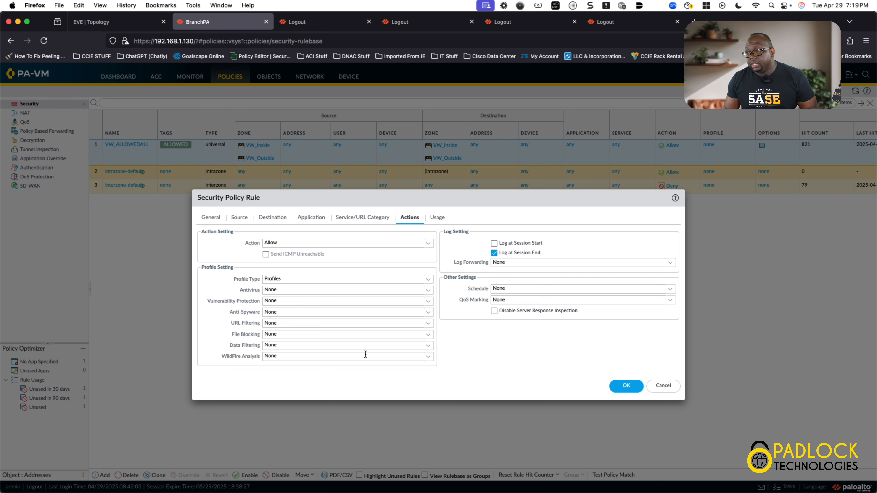
Step: Set the rule's Profile Type to Group, check the available group profiles and cancel the rule edit
left_click(428, 279)
left_click(352, 302)
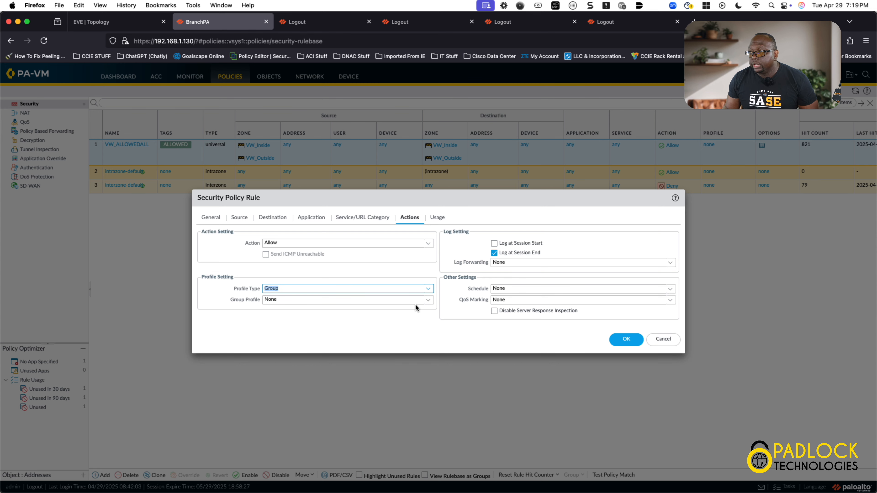
left_click(429, 303)
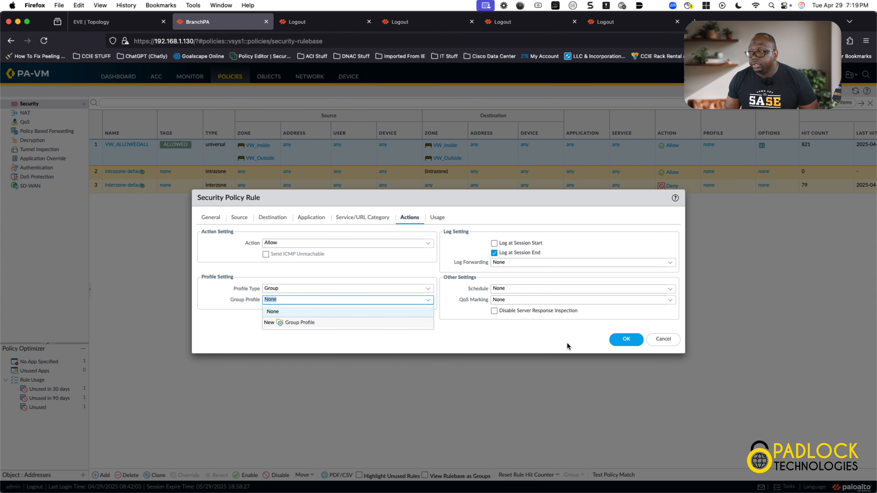
left_click(674, 340)
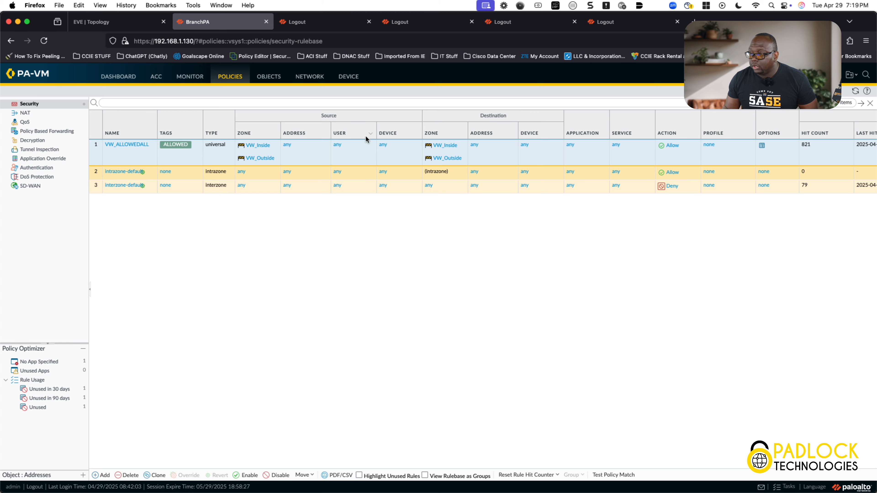
Step: Add a new security profile group in the firewall objects and name it VW_SecProfileGroup
left_click(269, 77)
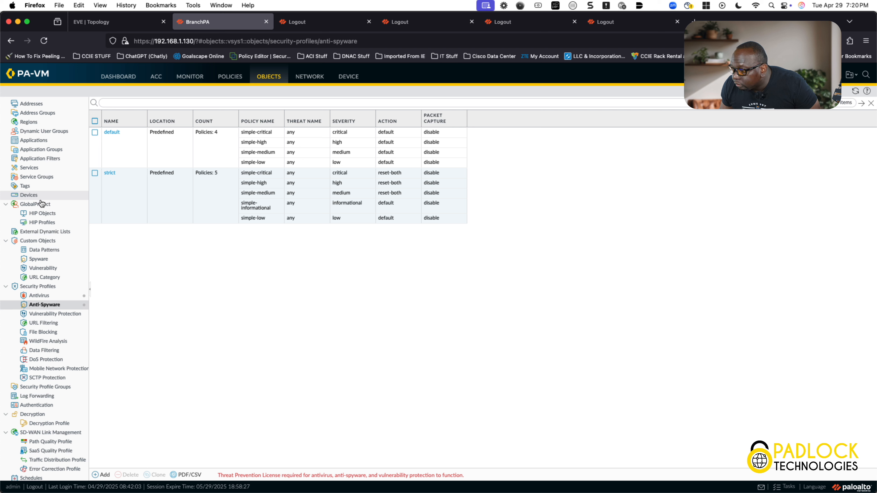
left_click(41, 389)
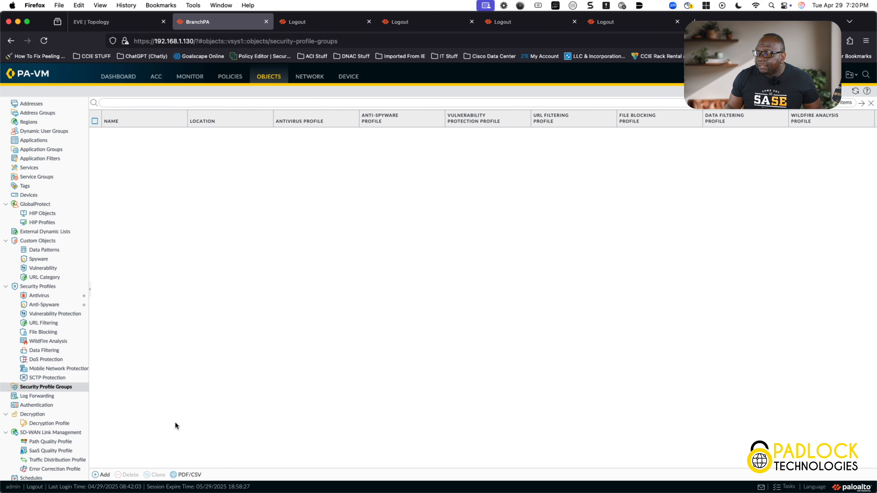
left_click(103, 475)
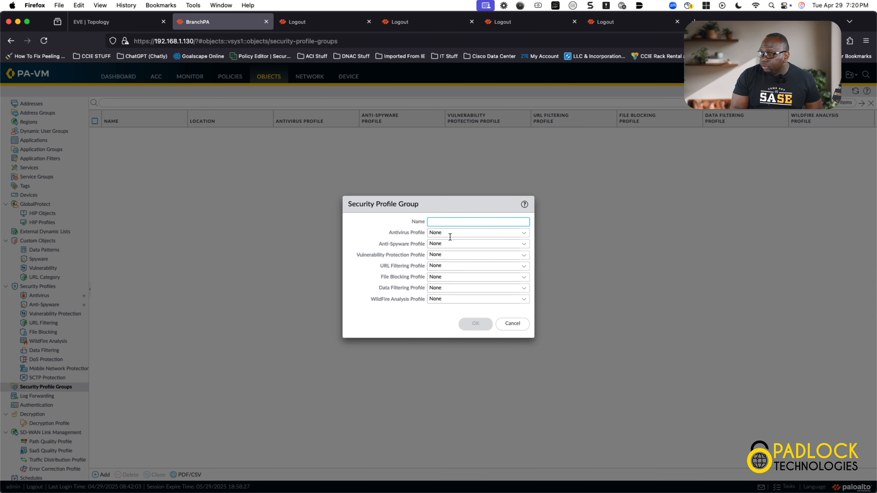
type("W")
key("BackSpace")
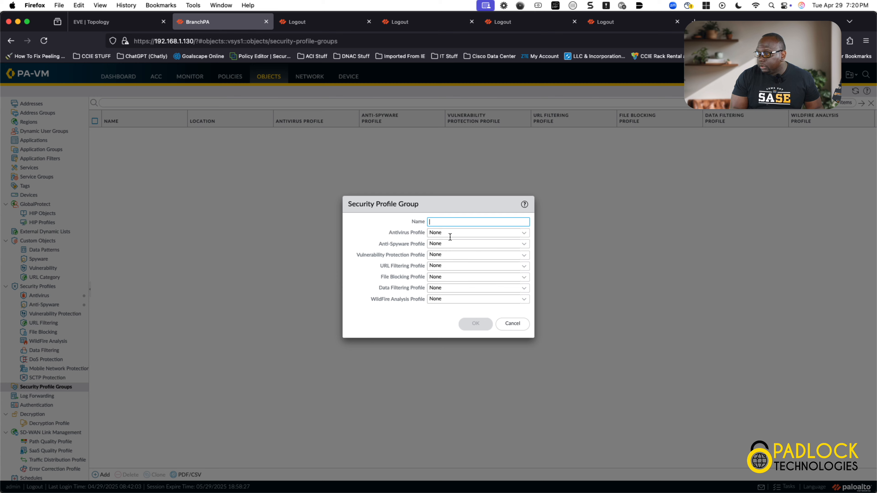
type("VW_SecProfileGroup")
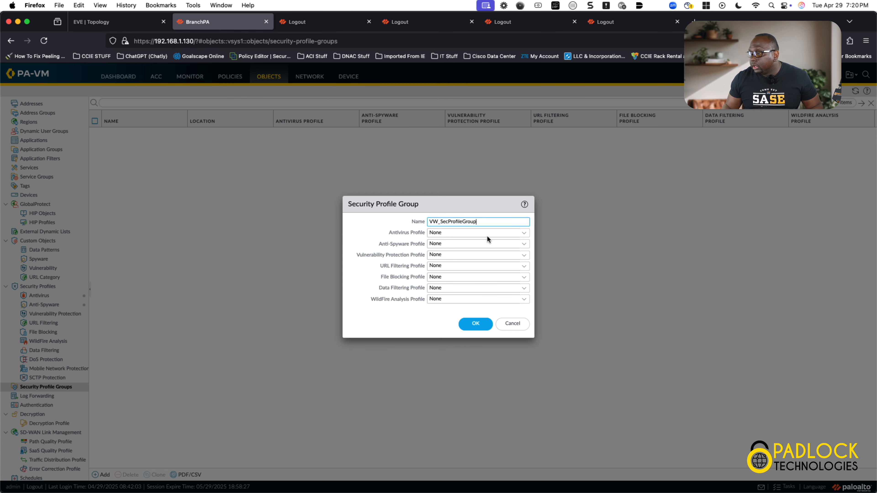
Step: Set the group's Antivirus profile to default, Anti-Spyware to strict and Vulnerability Protection to default
left_click(487, 235)
left_click(464, 255)
left_click(522, 243)
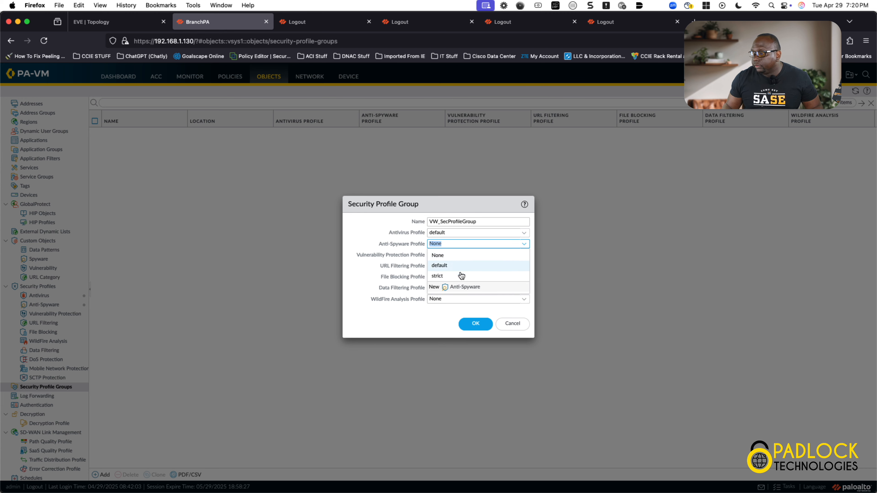
left_click(461, 276)
left_click(524, 256)
left_click(449, 280)
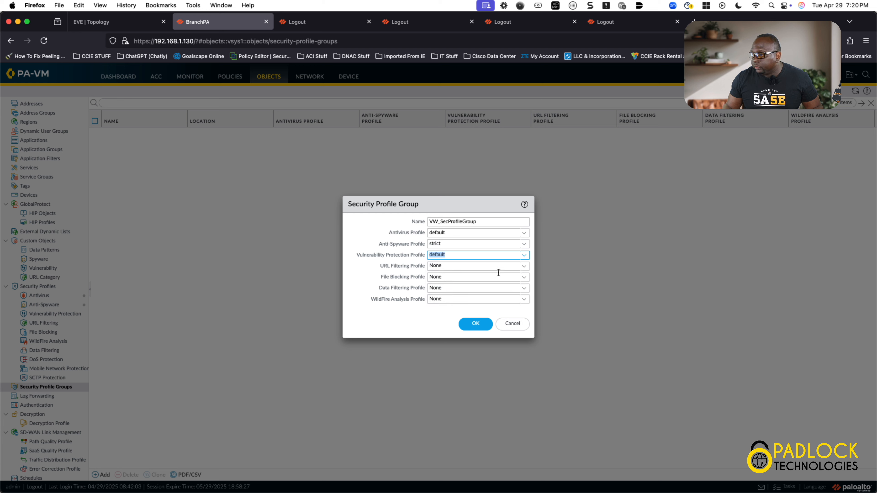
Step: Check the URL Filtering and File Blocking options, leave both at None and save the security profile group
left_click(521, 266)
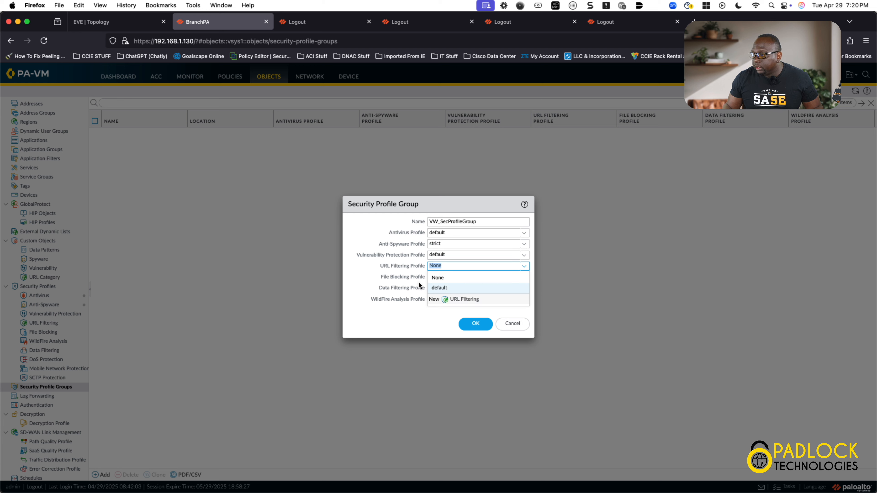
left_click(404, 284)
left_click(524, 278)
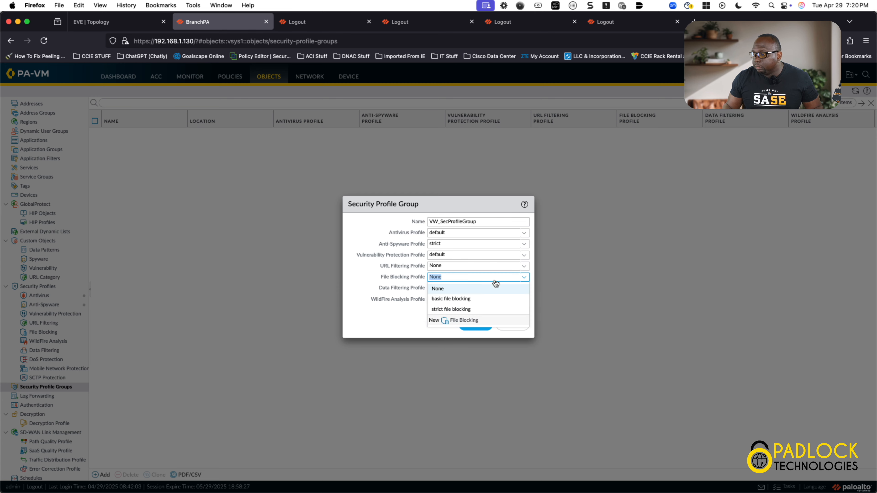
left_click(408, 290)
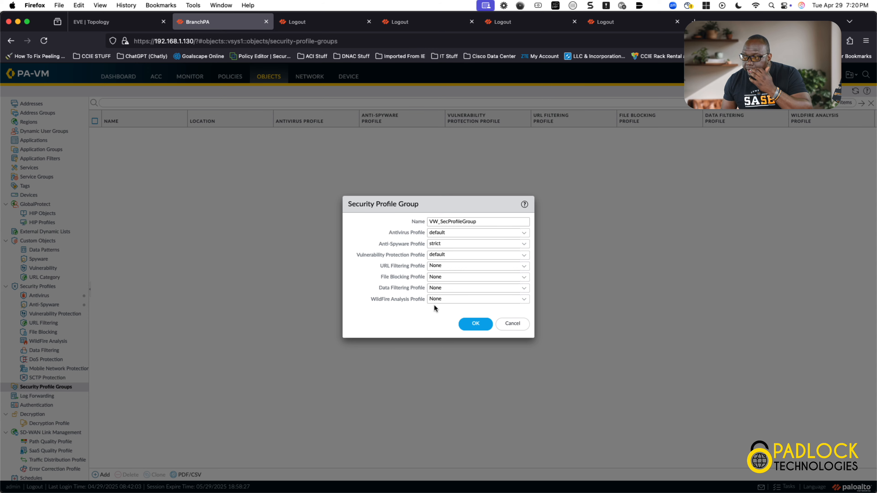
left_click(469, 327)
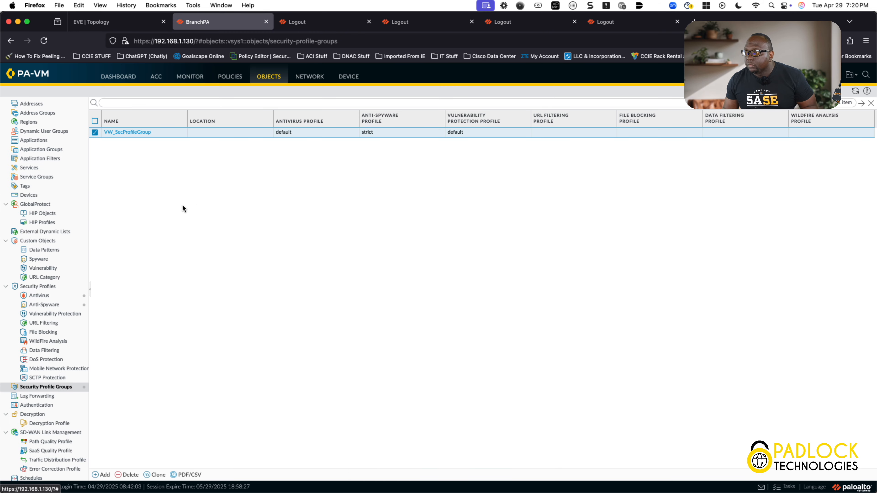
Step: In the VW_ALLOWEDALL rule's action settings, set Profile Type to Group and choose VW_SecProfileGroup as the group profile
left_click(230, 80)
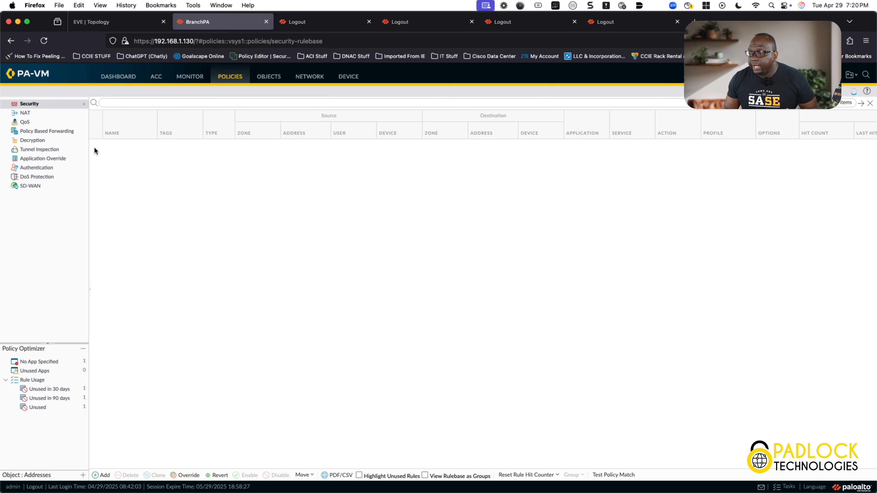
left_click(123, 146)
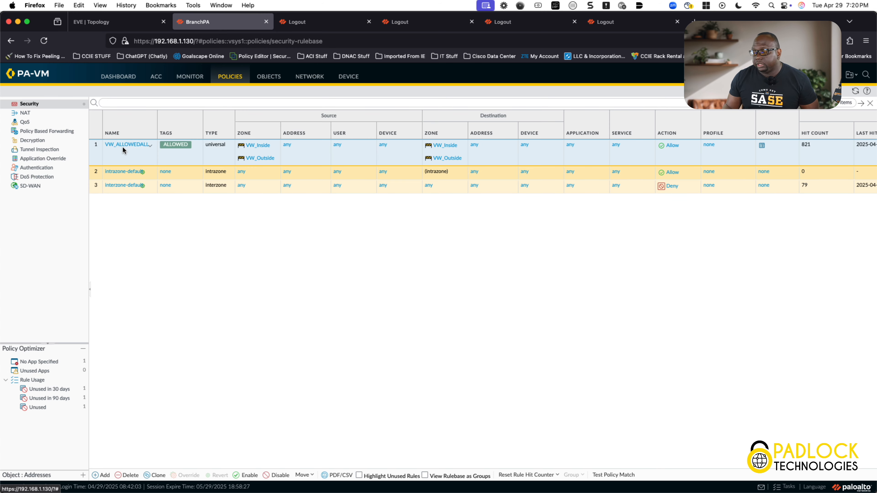
left_click(128, 145)
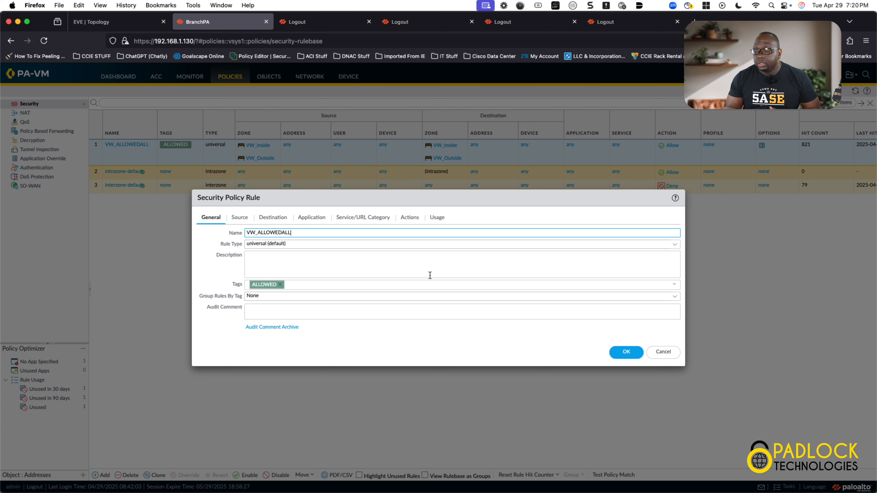
left_click(411, 220)
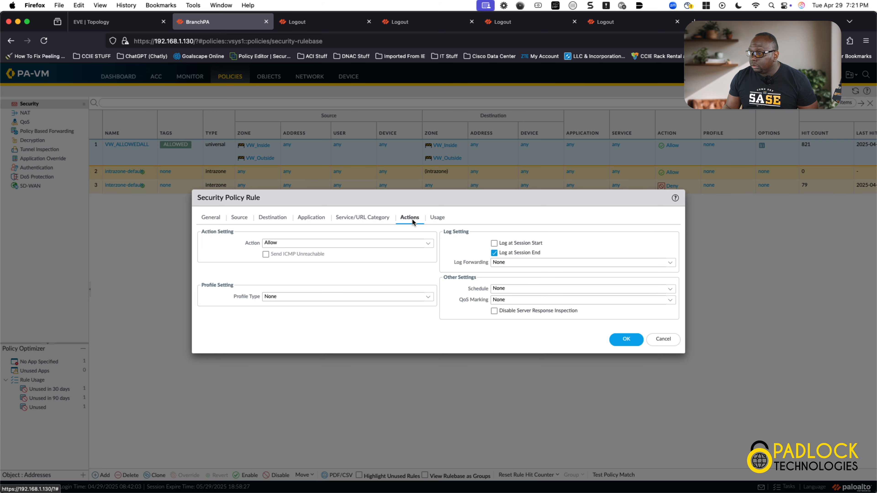
left_click(429, 298)
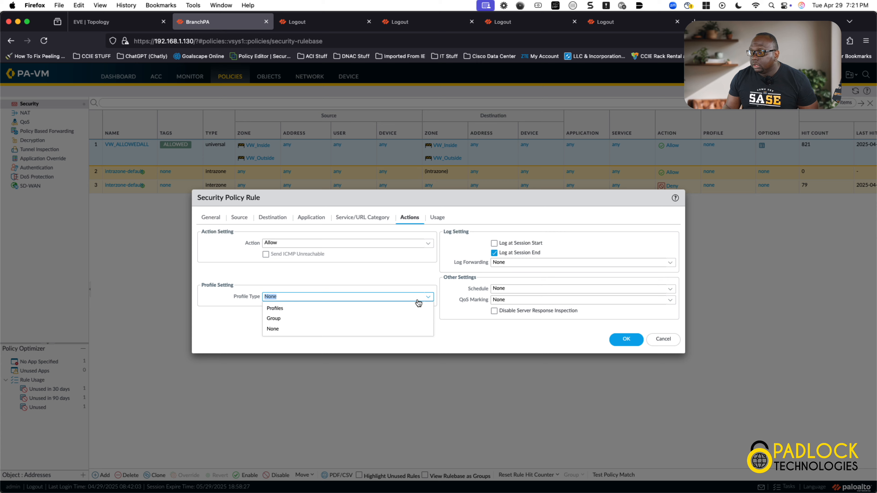
left_click(314, 321)
left_click(428, 300)
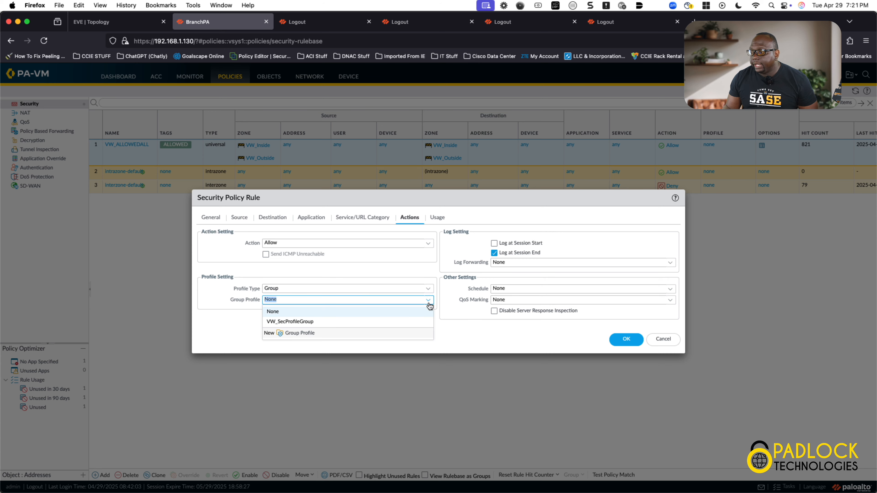
left_click(344, 322)
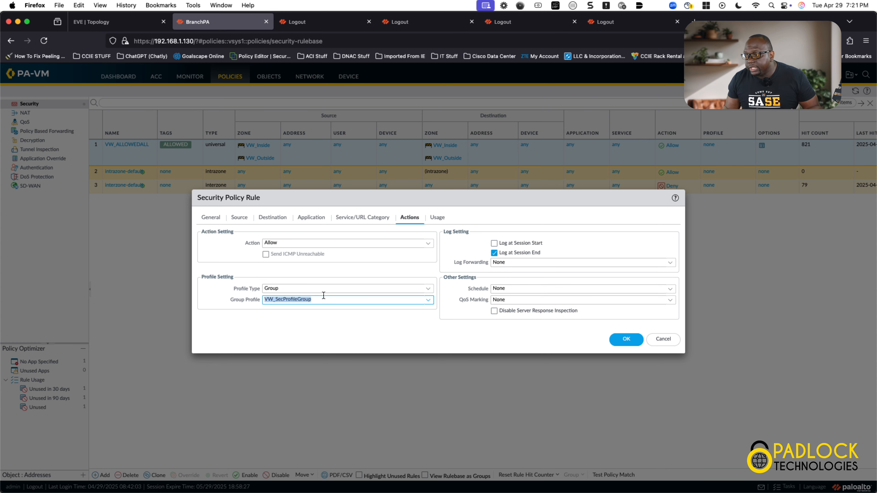
Step: Switch the rule's Profile Type to Profiles, set it back to None and cancel the rule edit
left_click(428, 289)
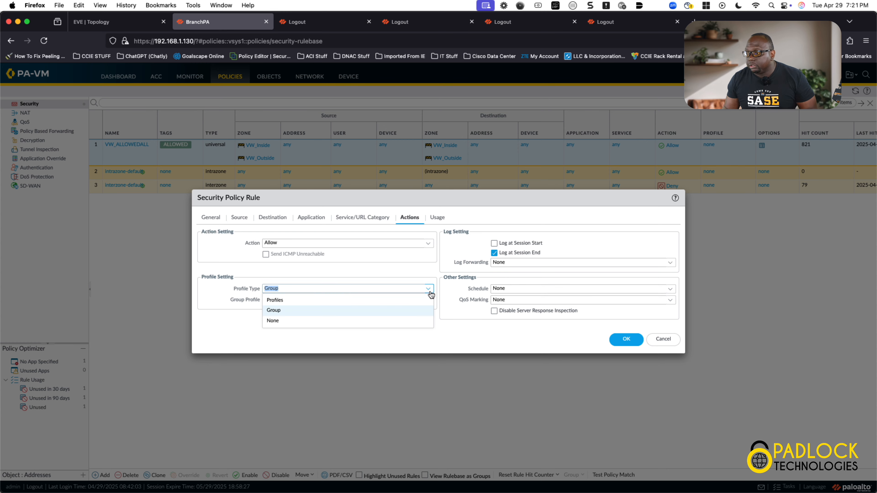
left_click(297, 300)
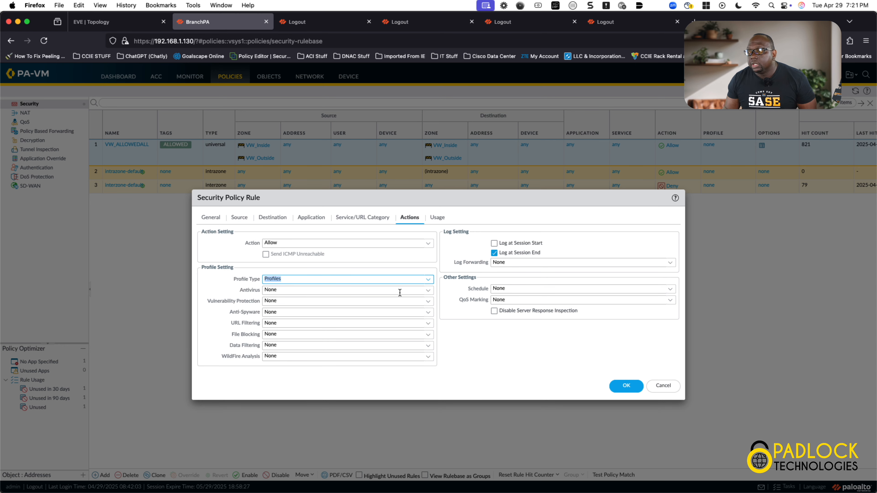
left_click(427, 280)
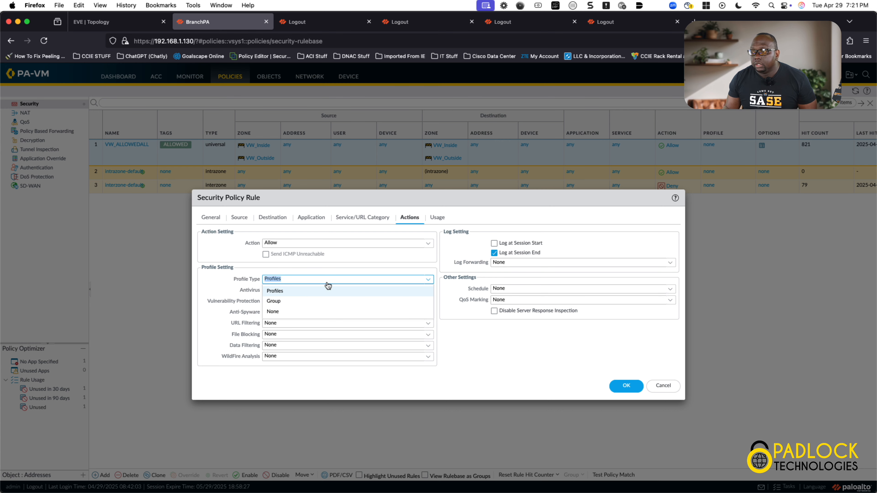
left_click(300, 312)
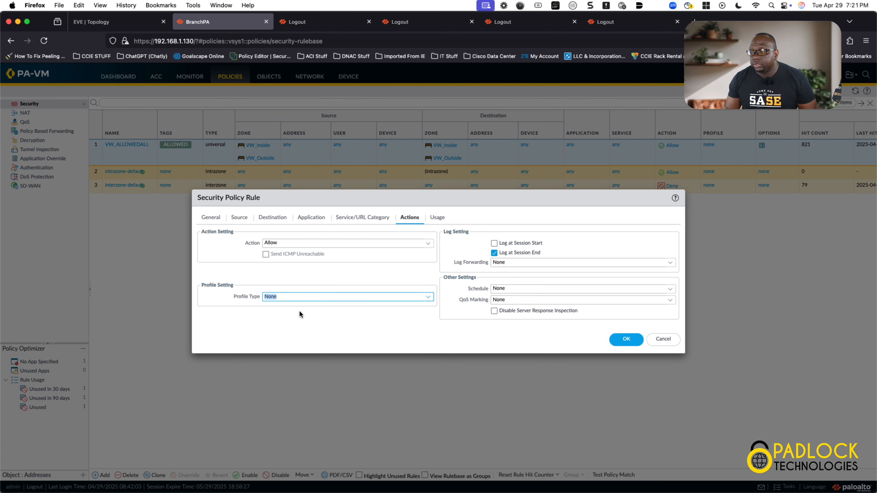
left_click(674, 339)
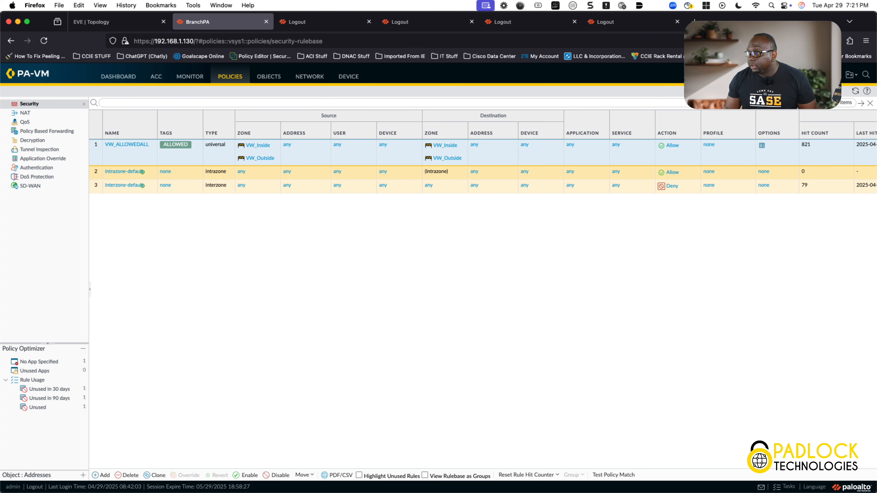
Step: Commit the pending configuration changes on the BranchPA firewall, close the commit status and open the dashboard
left_click(821, 75)
left_click(516, 380)
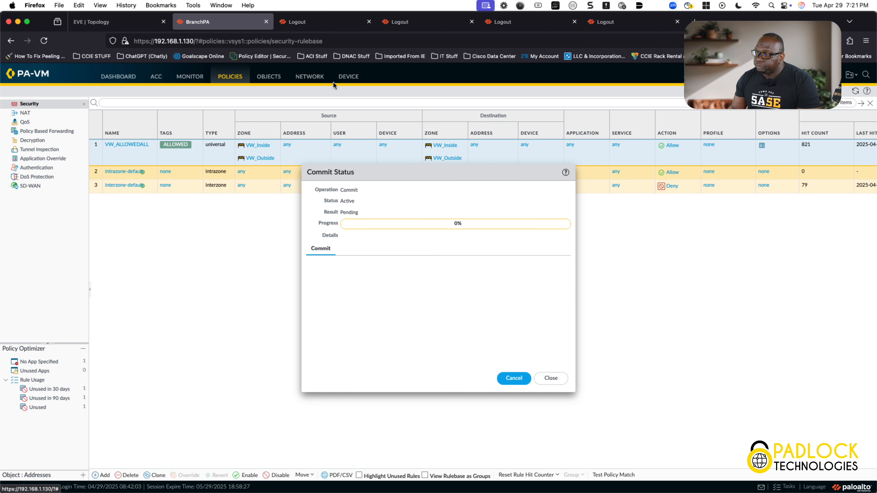
mouse_move(131, 29)
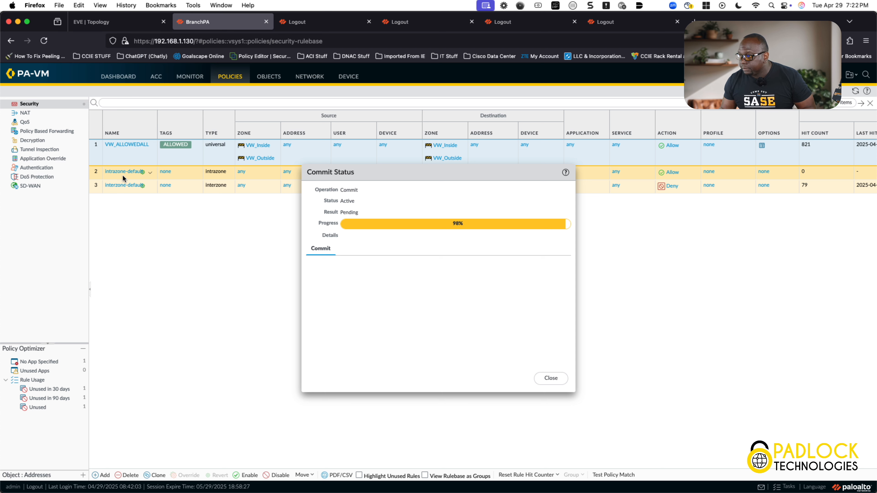
left_click(536, 385)
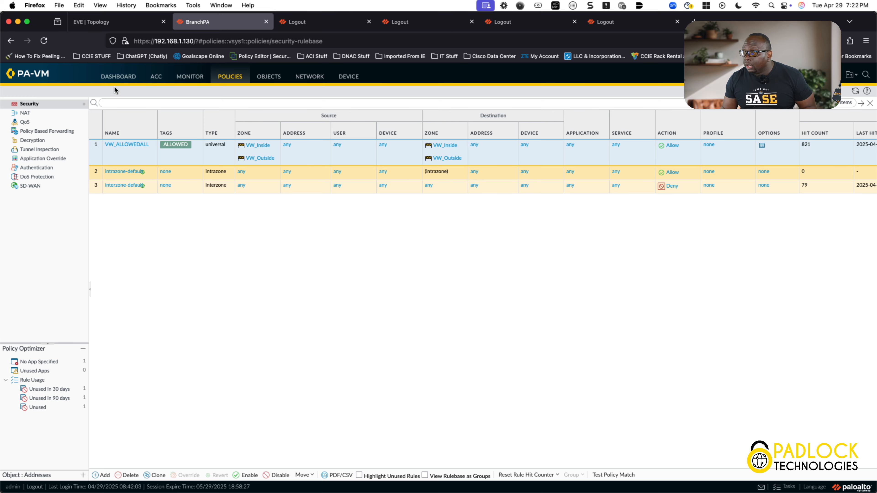
left_click(124, 82)
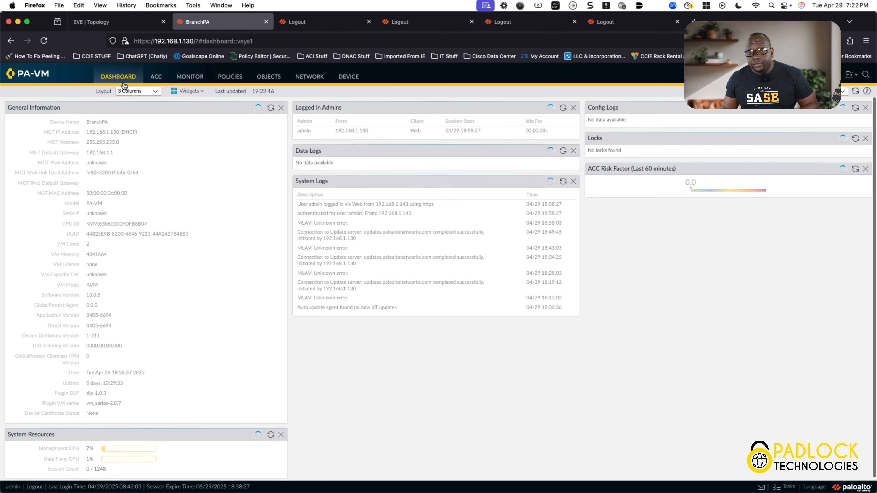